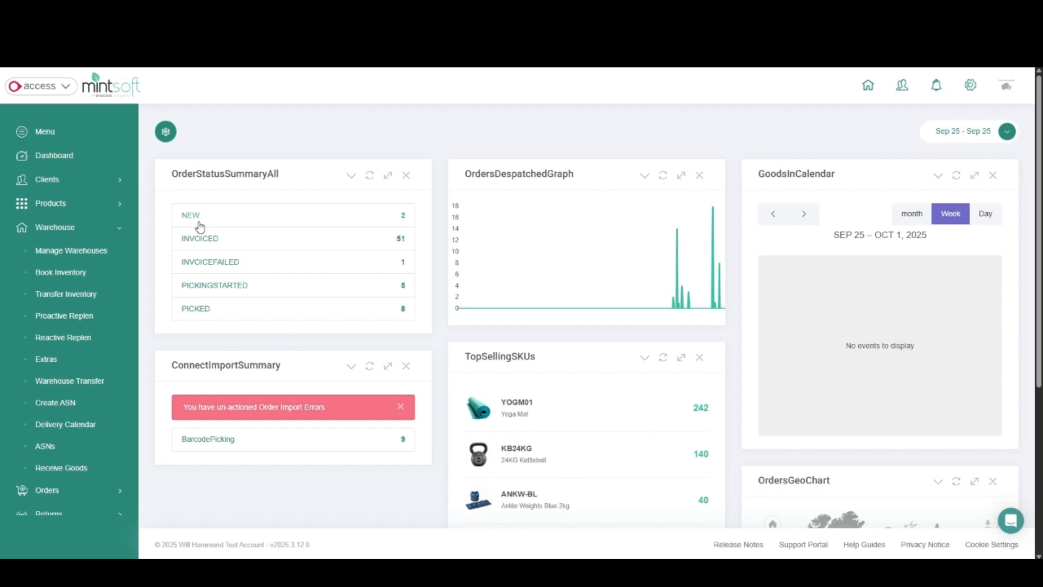
- Open the Main Warehouse's locations and filter them to the GOODS IN location type
click(113, 257)
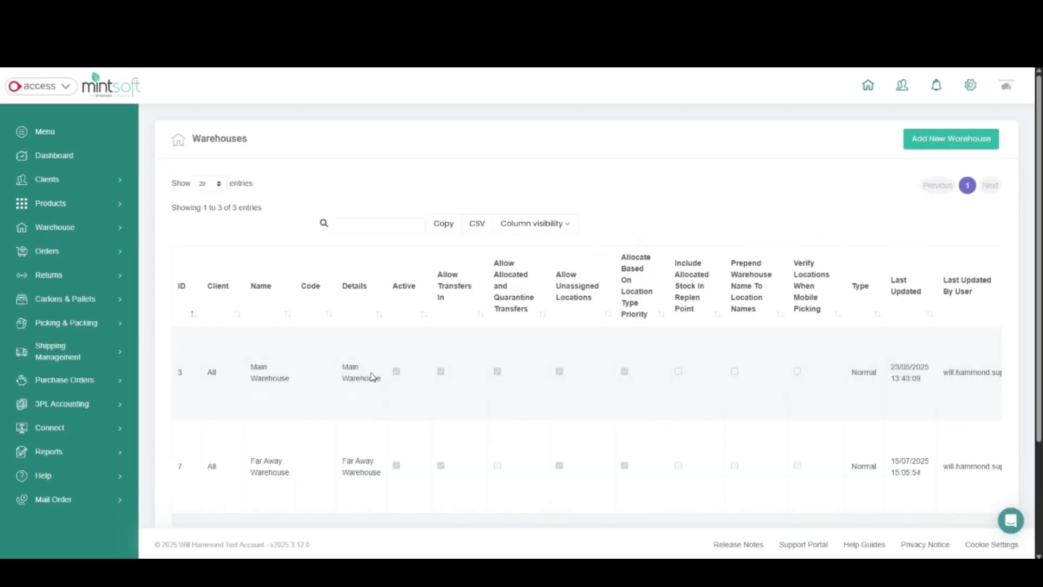
scroll(588, 386, right, 3)
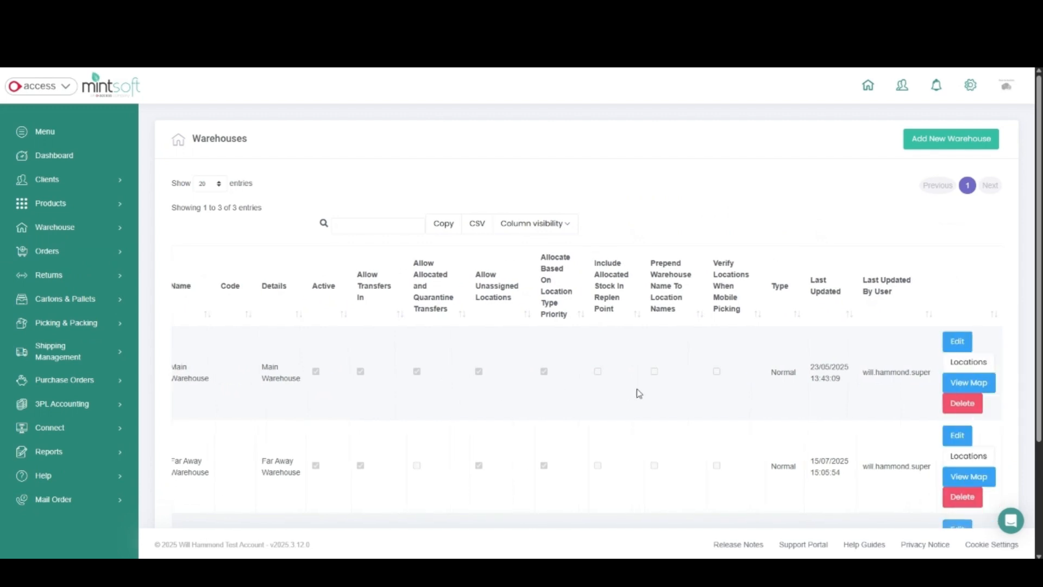
click(993, 367)
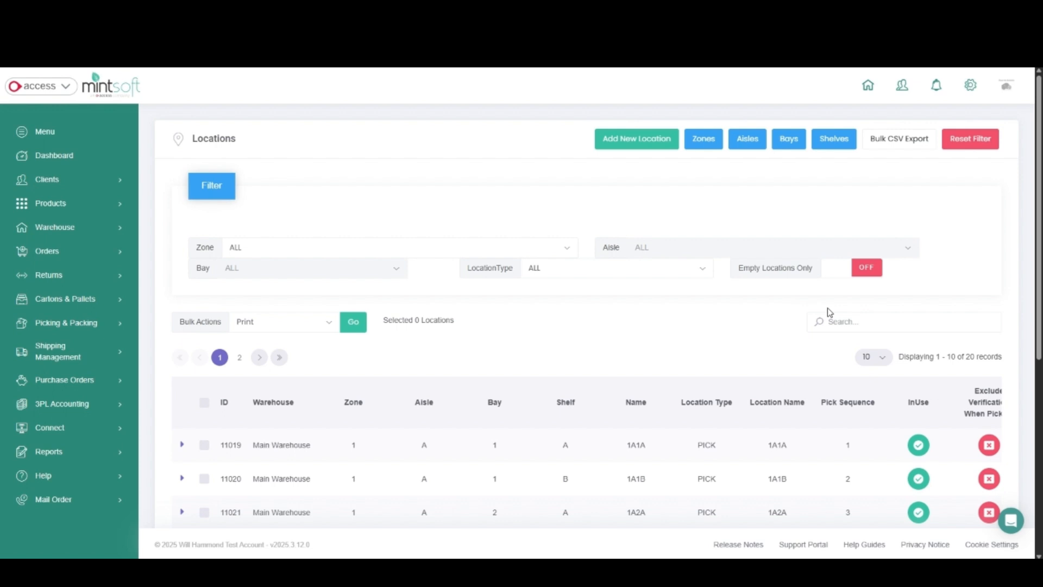
click(554, 271)
click(583, 447)
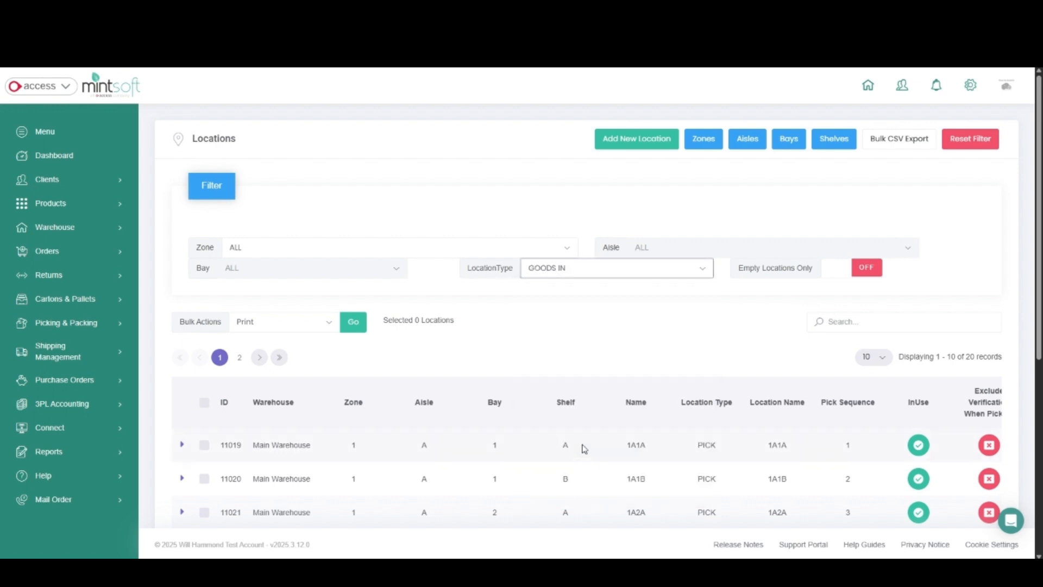
scroll(735, 332, down, 1)
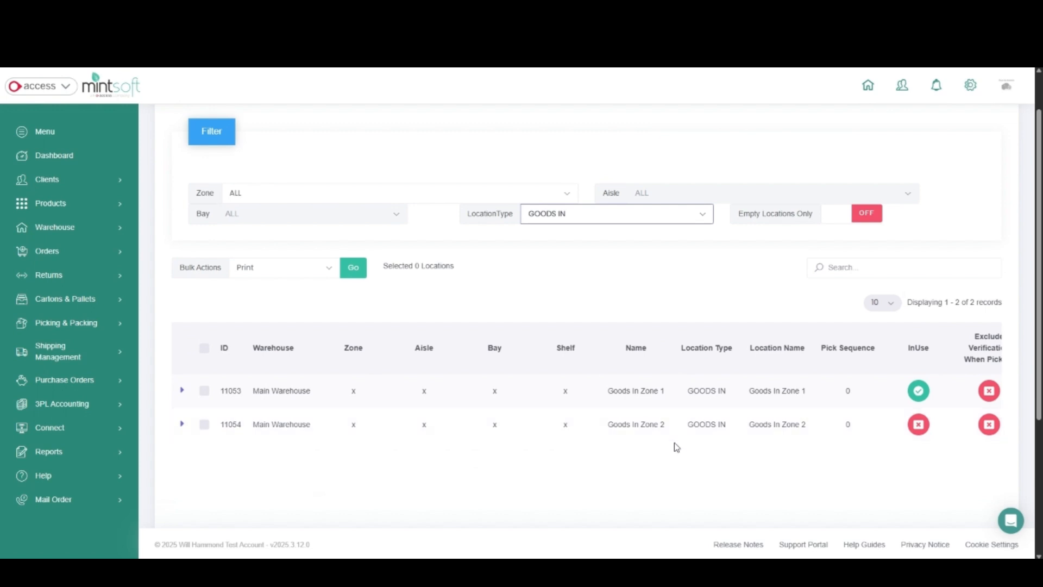
scroll(672, 434, up, 1)
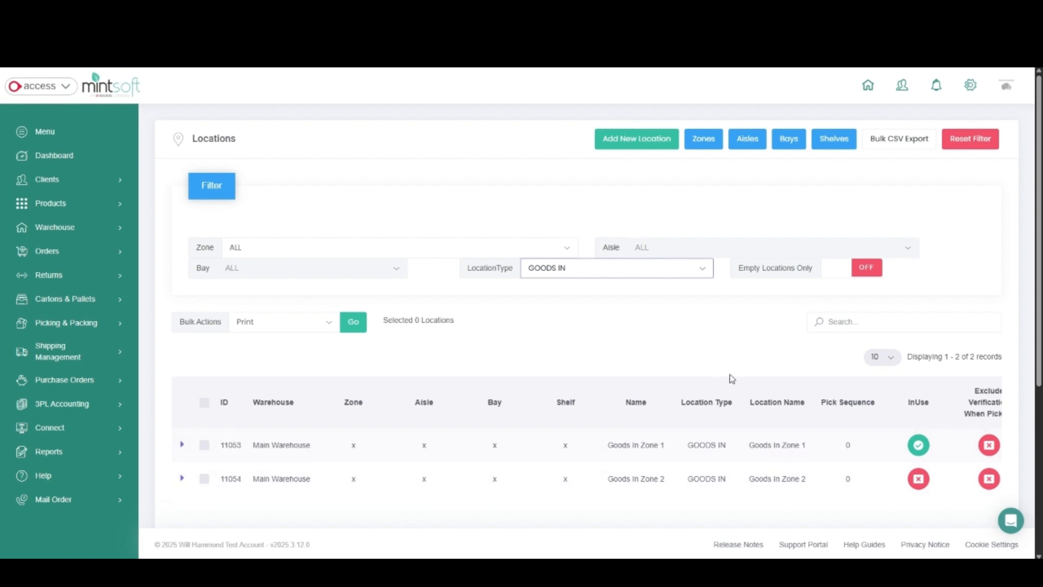
- Open the Location Types list from the warehouse extras and sort it by Priority in ascending order
click(102, 231)
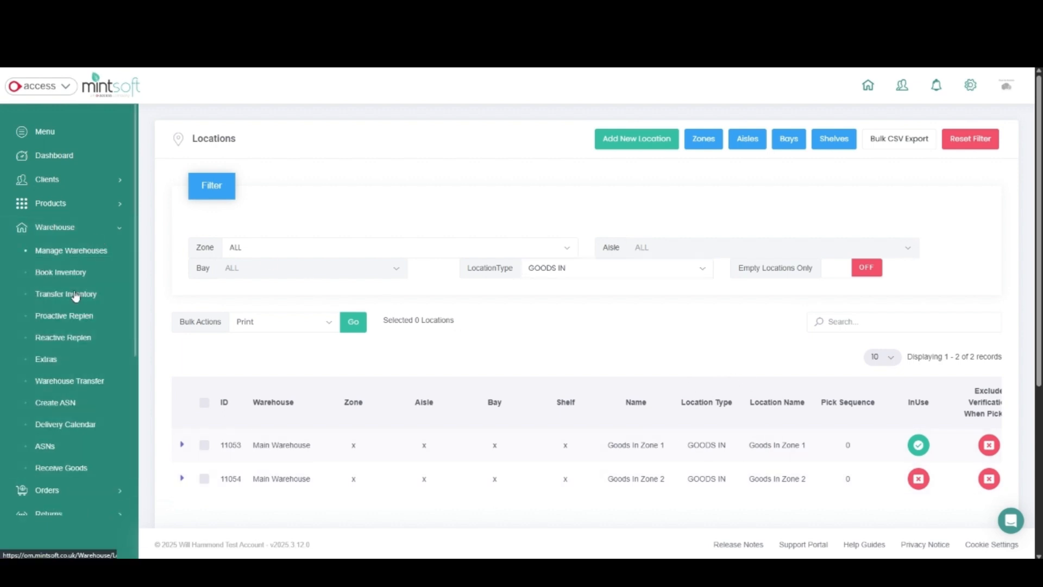
click(56, 364)
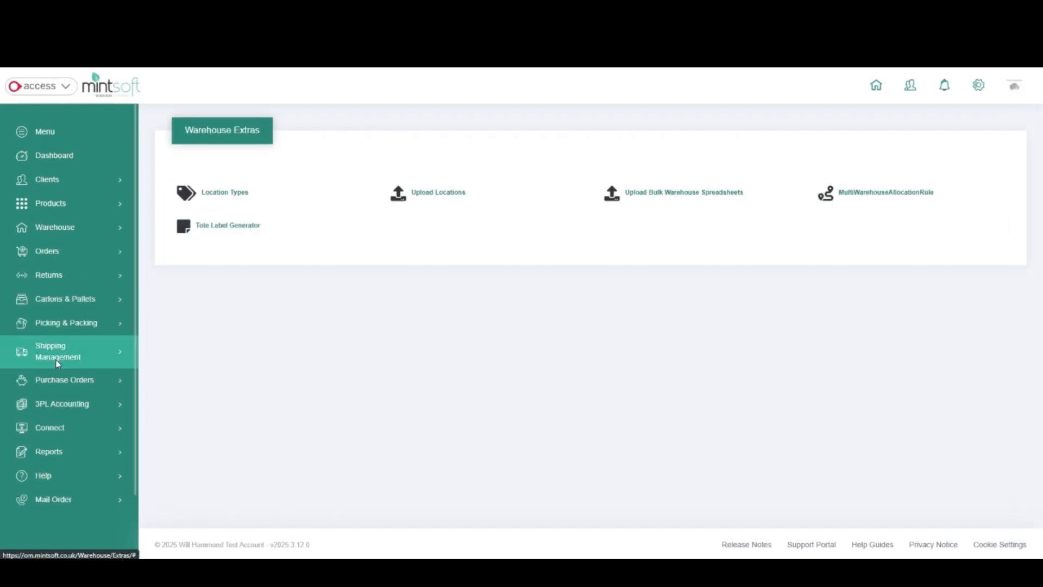
click(248, 201)
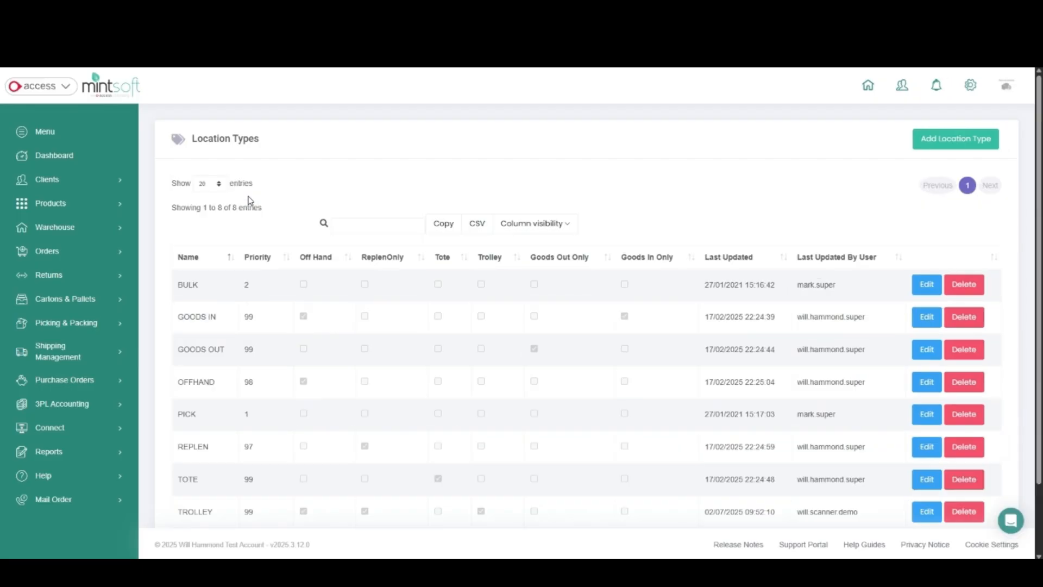
click(257, 258)
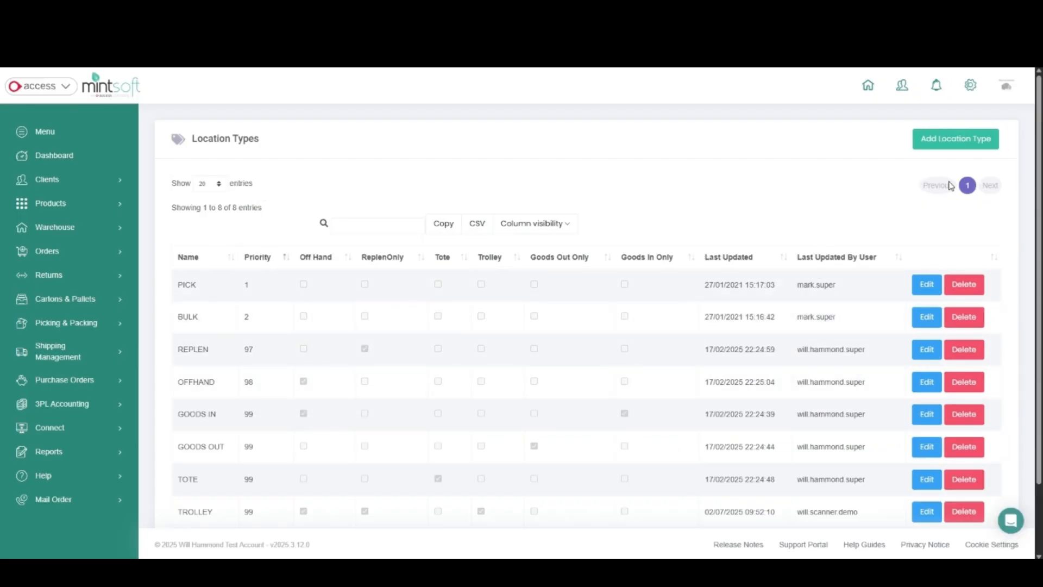
- Start adding a new location type and enable its Goods In Only option
click(953, 142)
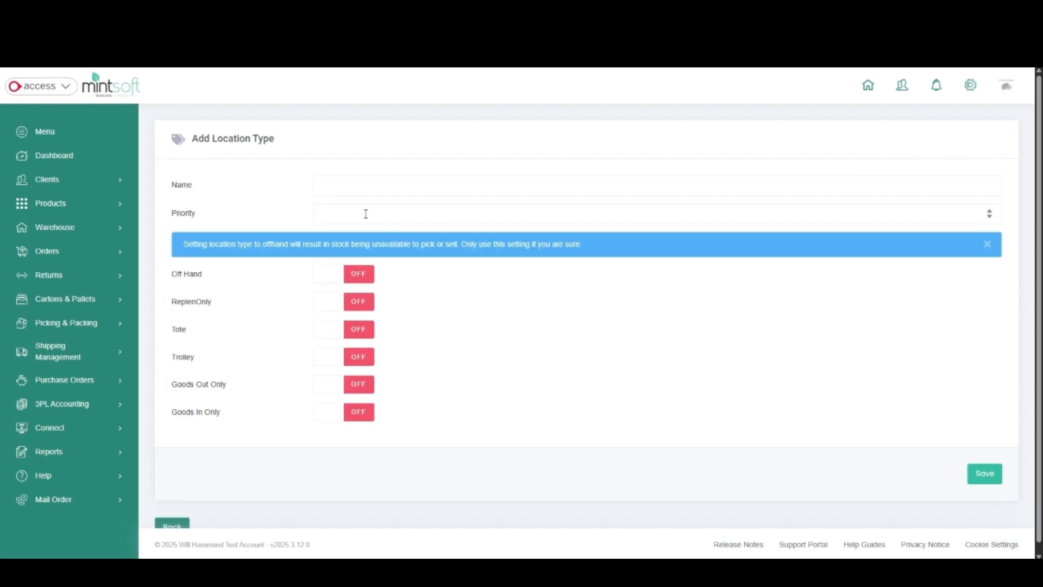
drag(169, 188, 204, 218)
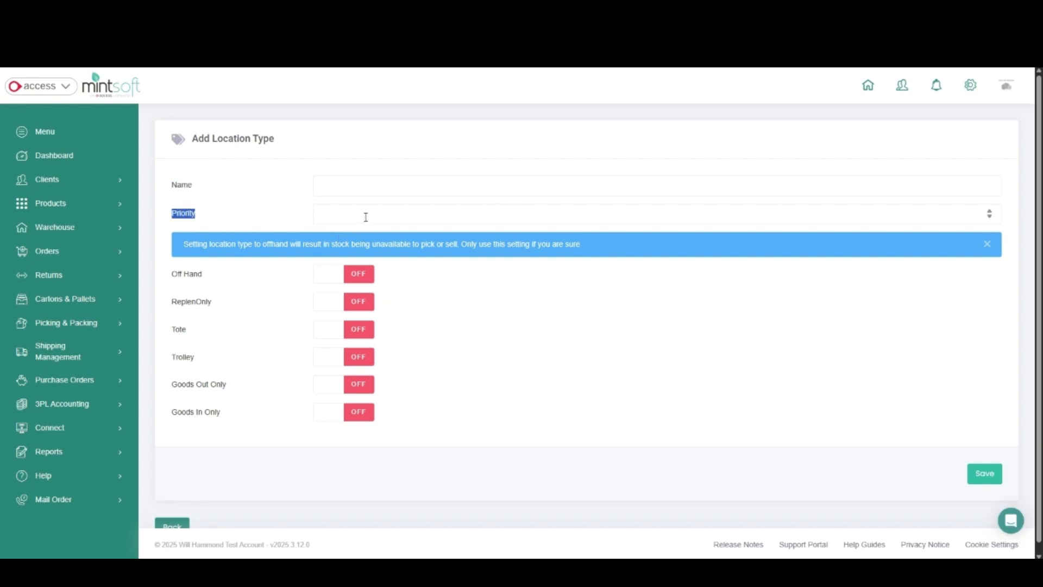
click(356, 413)
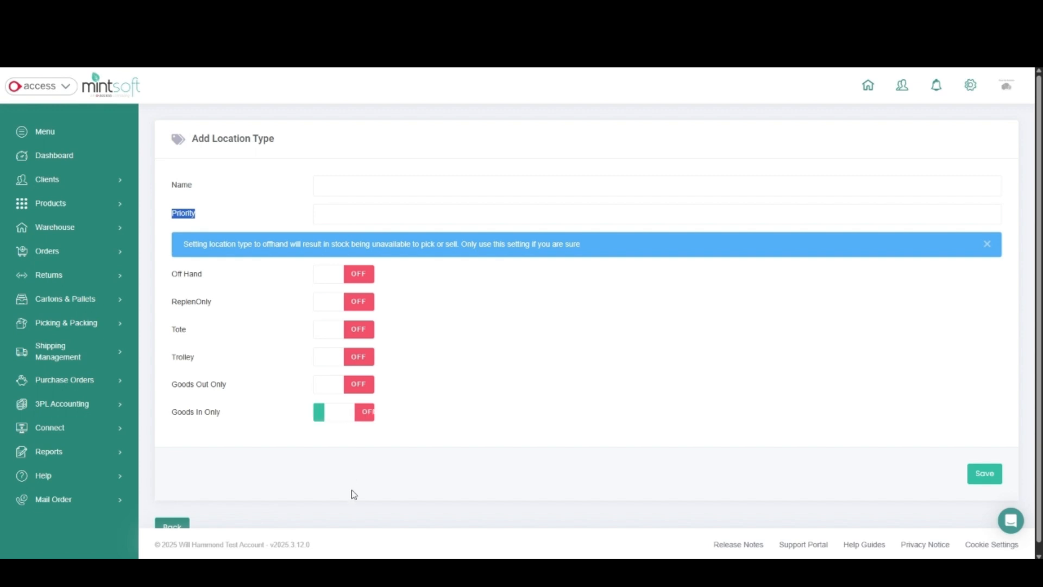
click(321, 212)
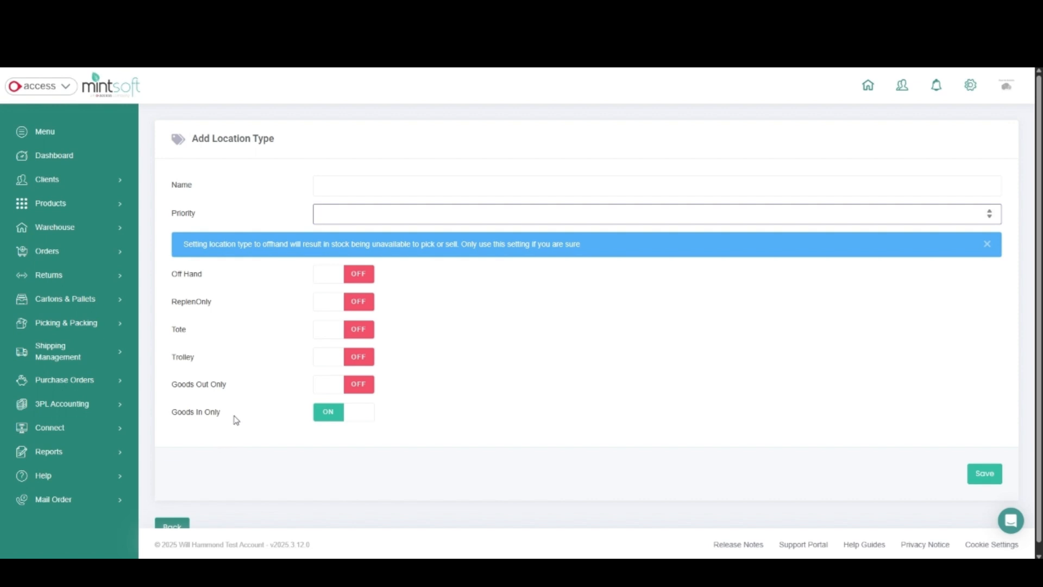
drag(231, 416, 169, 415)
click(255, 437)
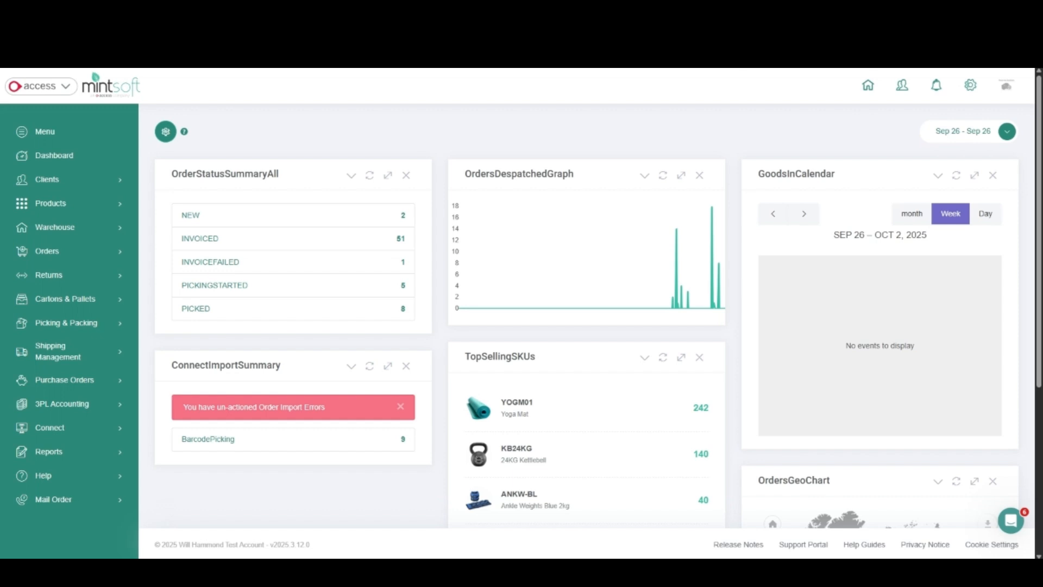
- Open the Pallet Types page from the Cartons & Pallets extras
click(104, 307)
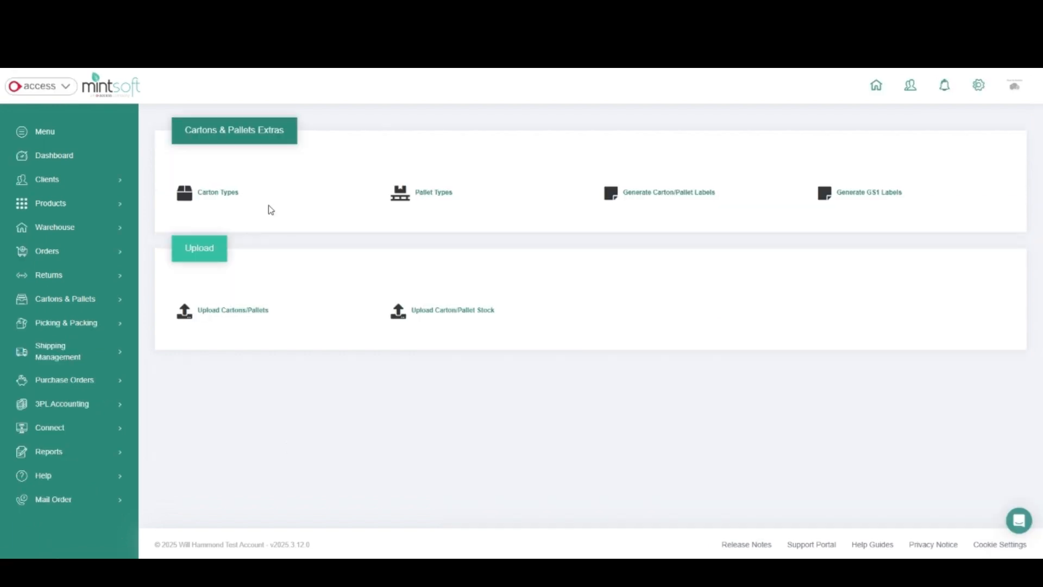
drag(241, 194, 193, 194)
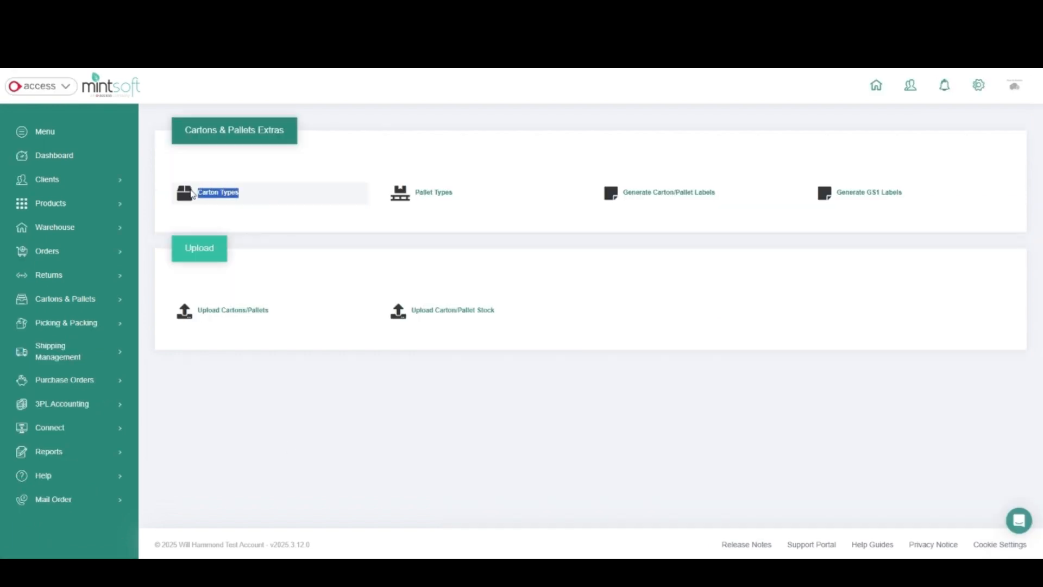
click(193, 194)
drag(415, 196, 456, 202)
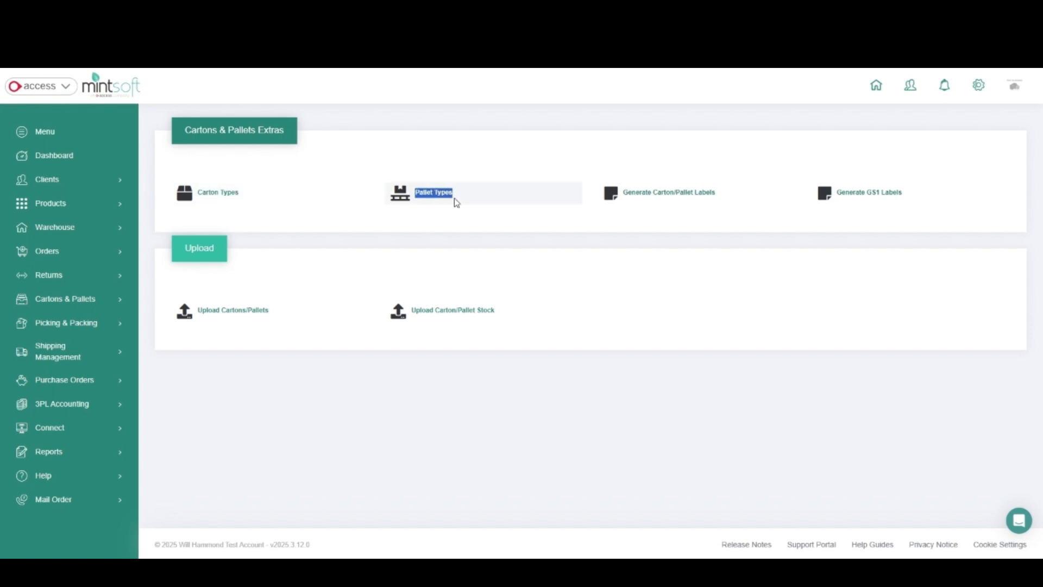
click(495, 205)
click(218, 192)
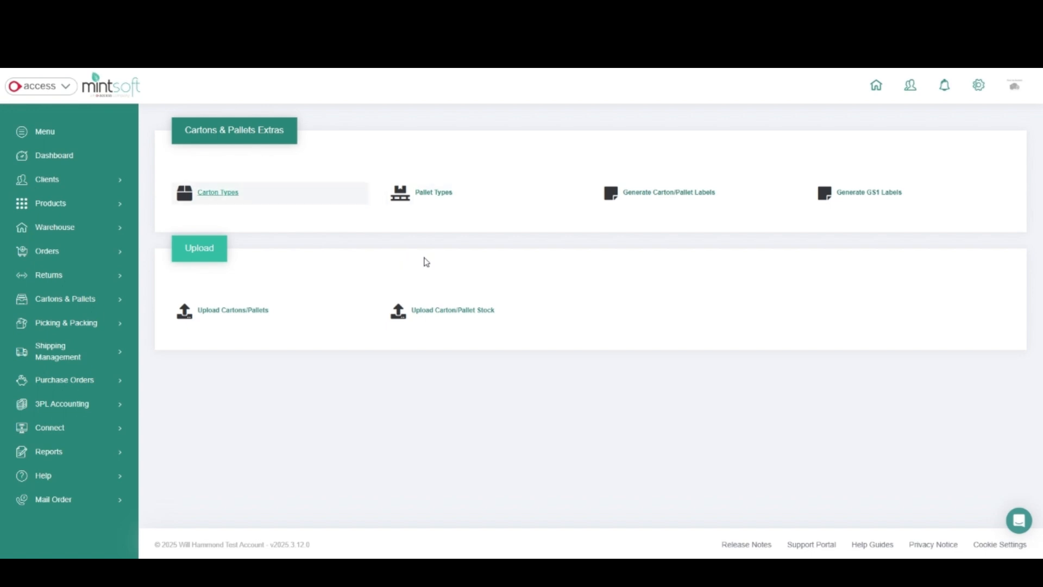
click(444, 198)
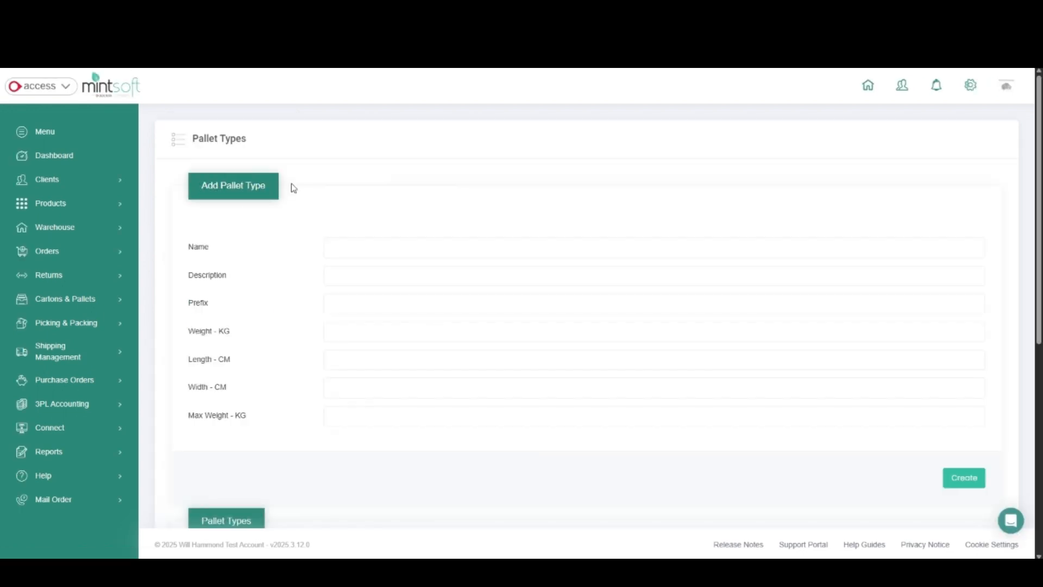
- Examine the fields for adding a pallet type and the Euro Pallet entry's name, description, prefix, weight, dimensions and maximum weight
triple_click(271, 192)
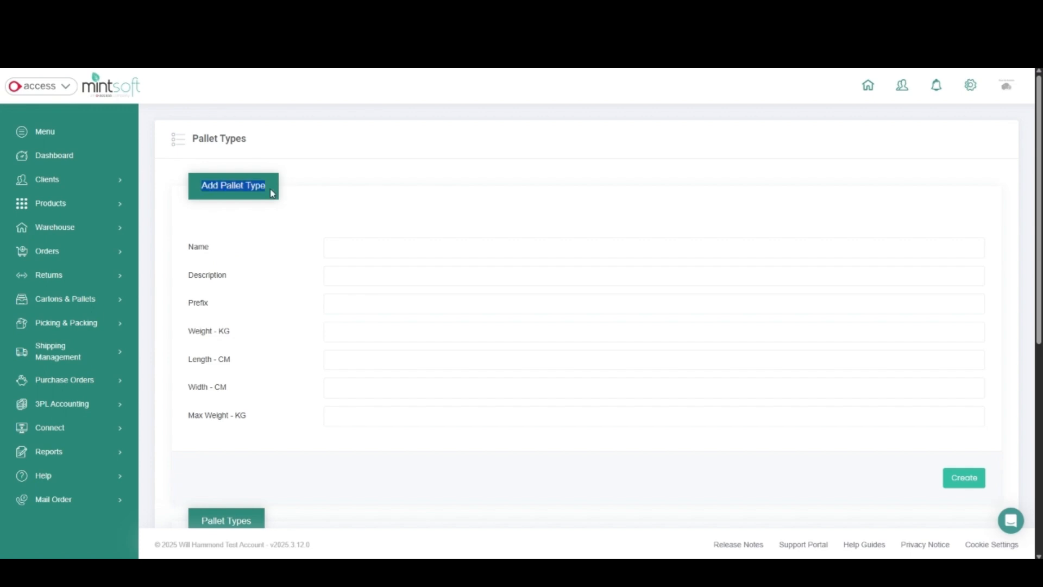
drag(188, 245, 246, 281)
drag(187, 302, 251, 408)
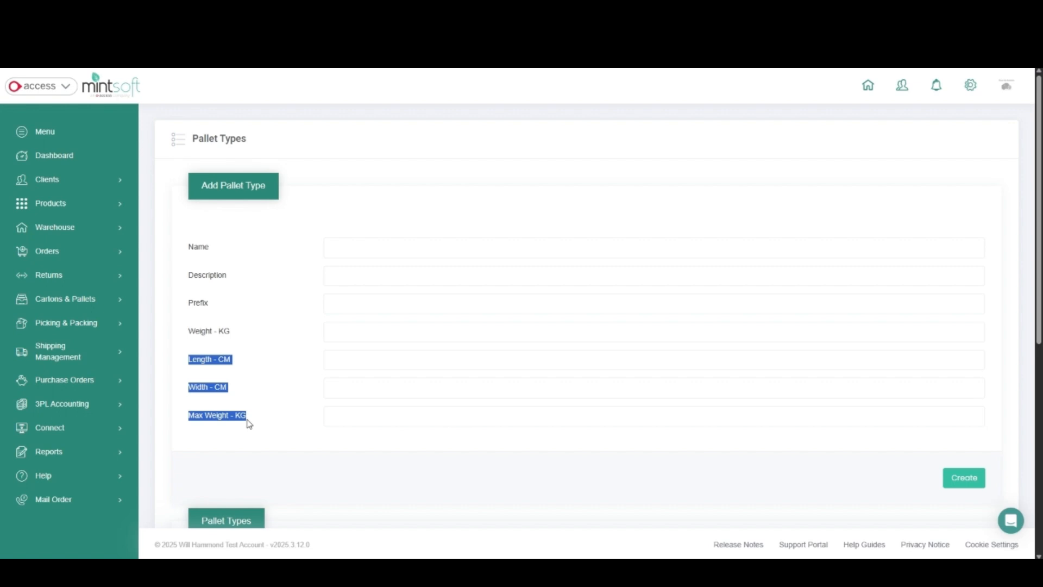
click(249, 424)
scroll(321, 314, down, 5)
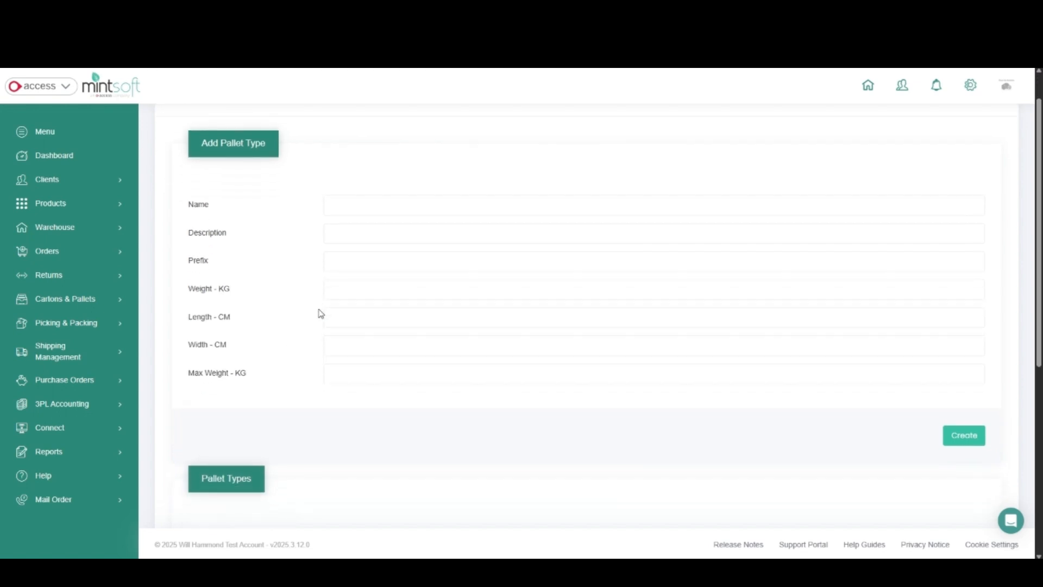
scroll(320, 314, down, 2)
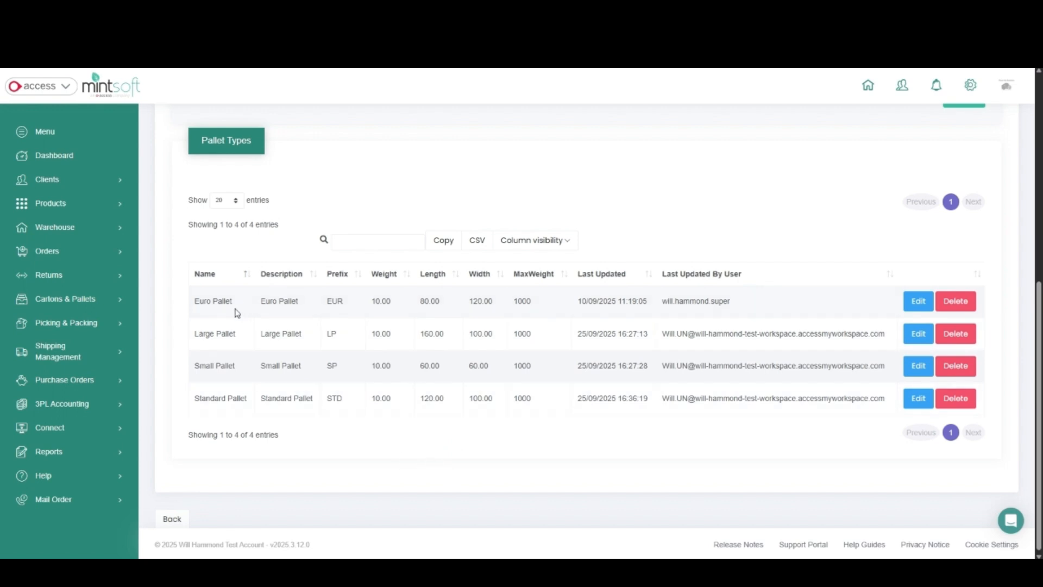
drag(237, 307, 185, 303)
click(300, 305)
drag(349, 303, 329, 305)
click(329, 304)
drag(371, 302, 543, 303)
click(543, 303)
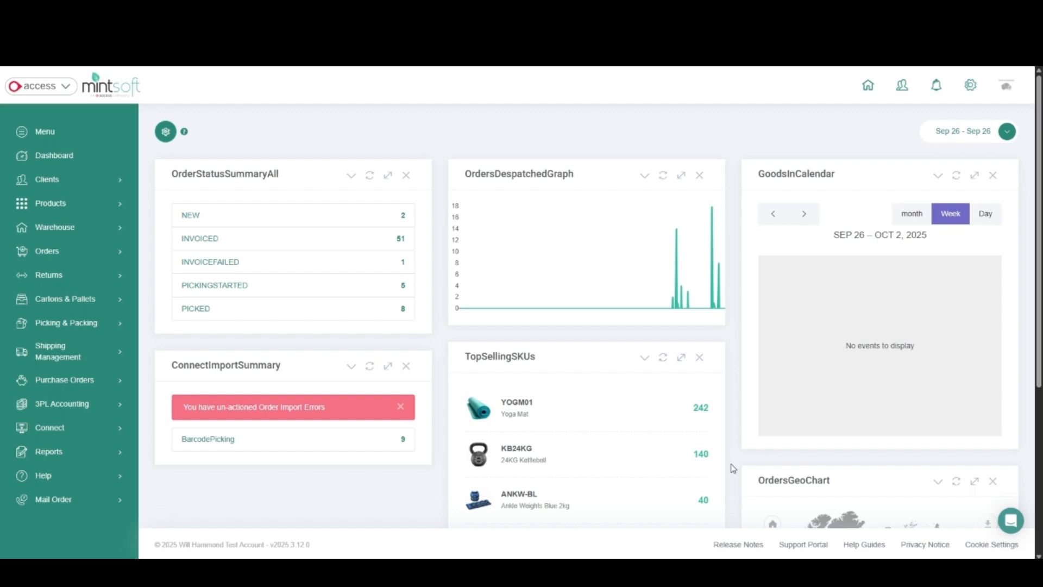
- Open the Upload Cartons/Pallets page from the Cartons & Pallets extras
click(108, 305)
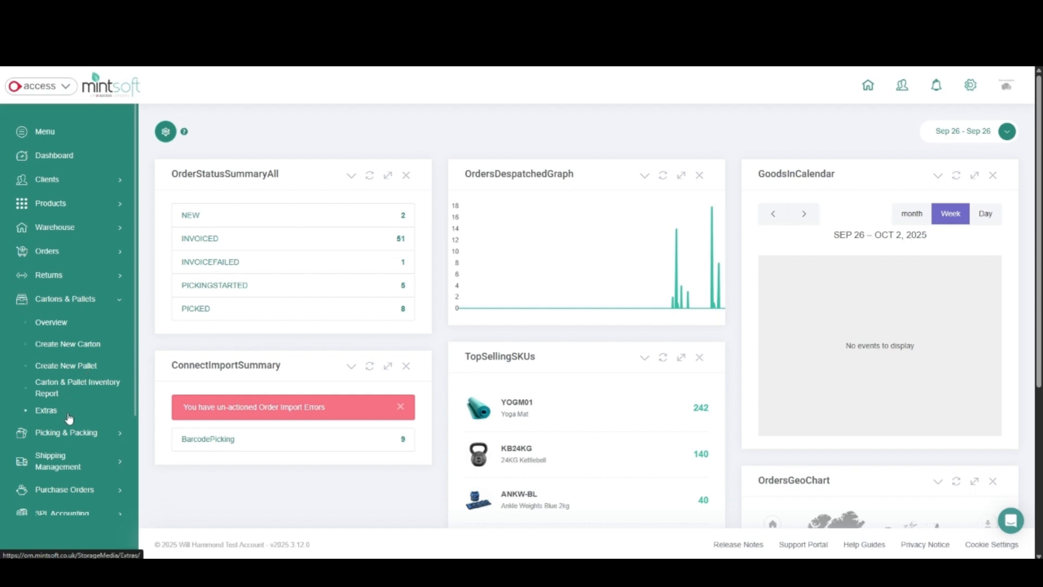
click(69, 415)
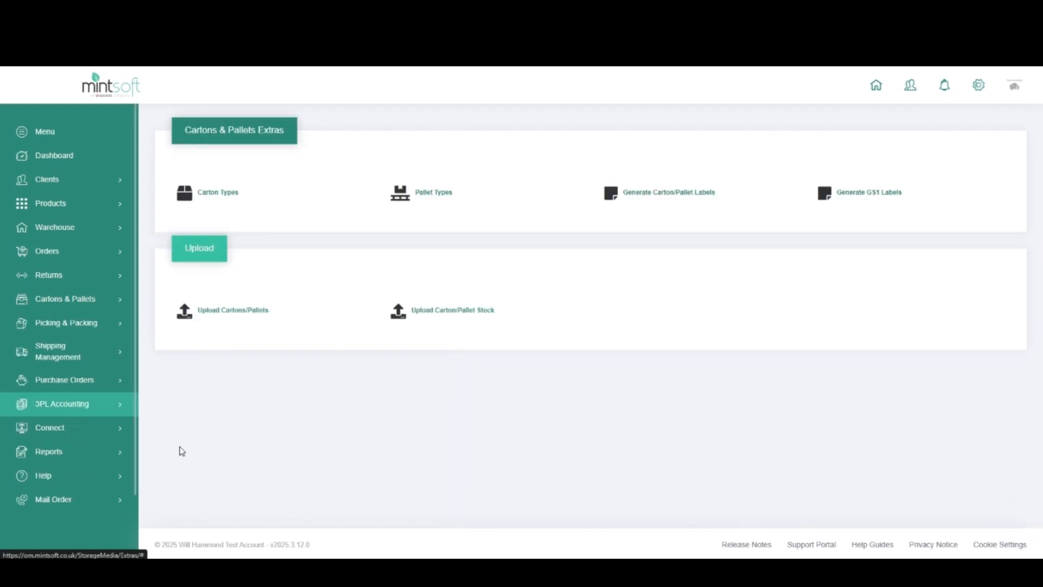
drag(268, 312, 196, 317)
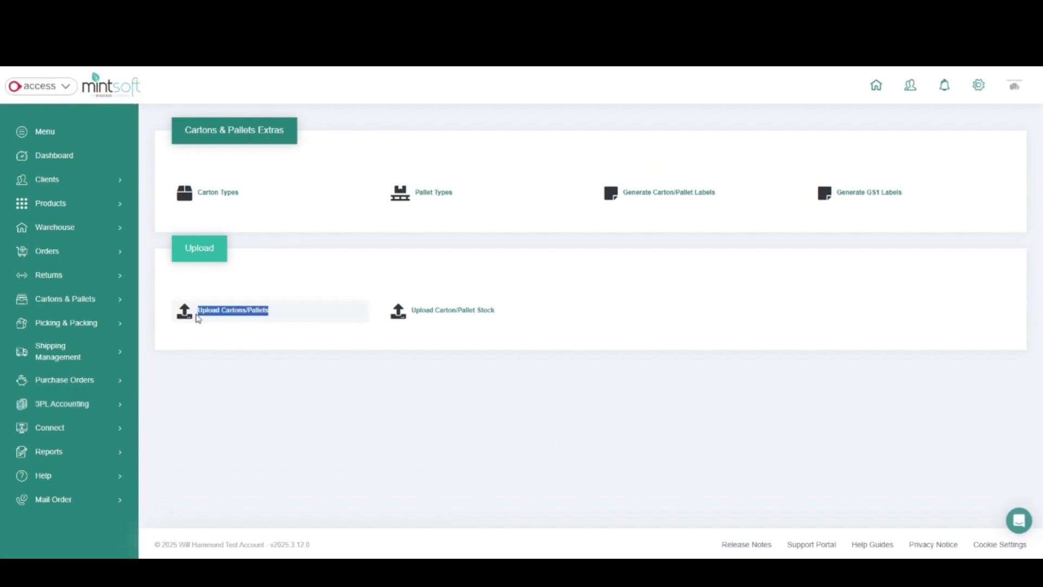
click(263, 319)
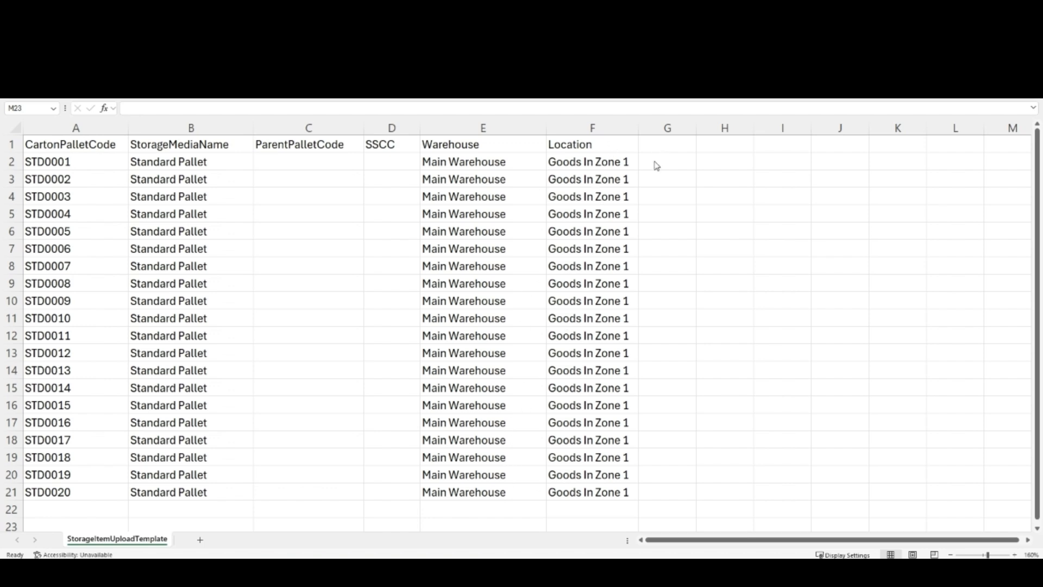
- Check the locations in F2:F21 of the StorageItemUploadTemplate sheet in Excel, then upload the chosen CSV in Mintsoft for client ALL
drag(633, 163, 626, 492)
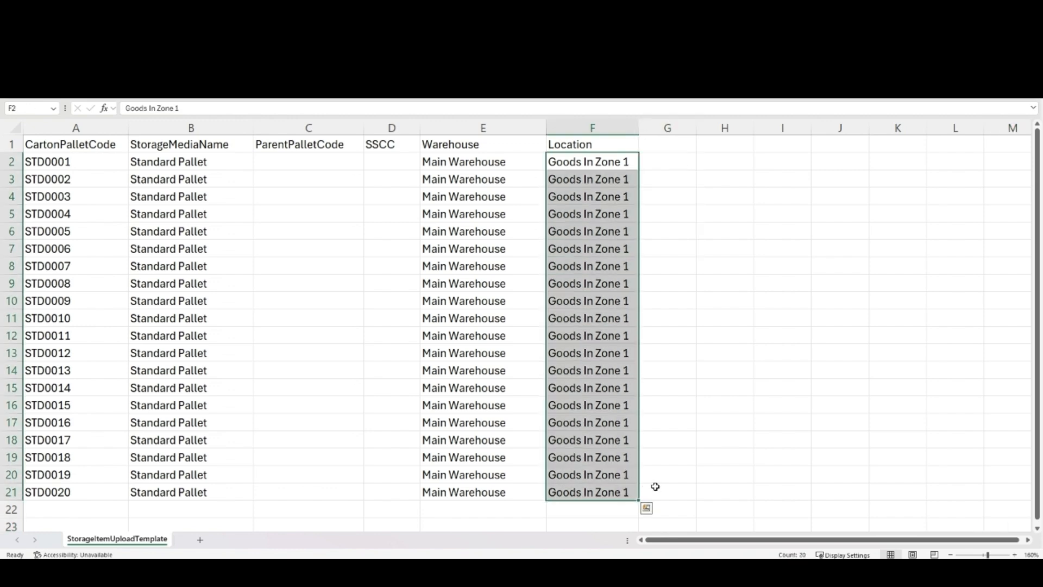
click(655, 486)
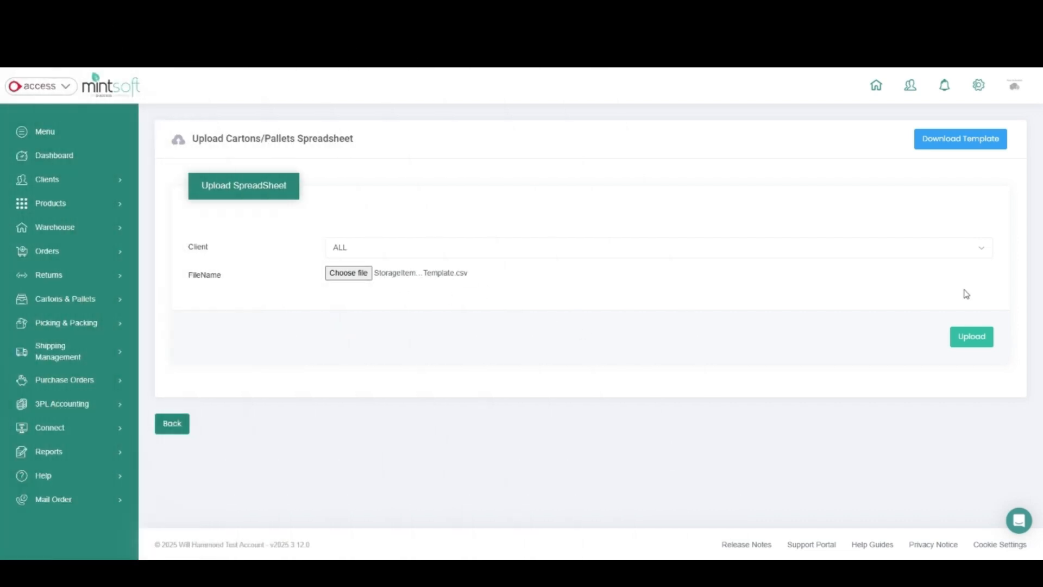
click(977, 344)
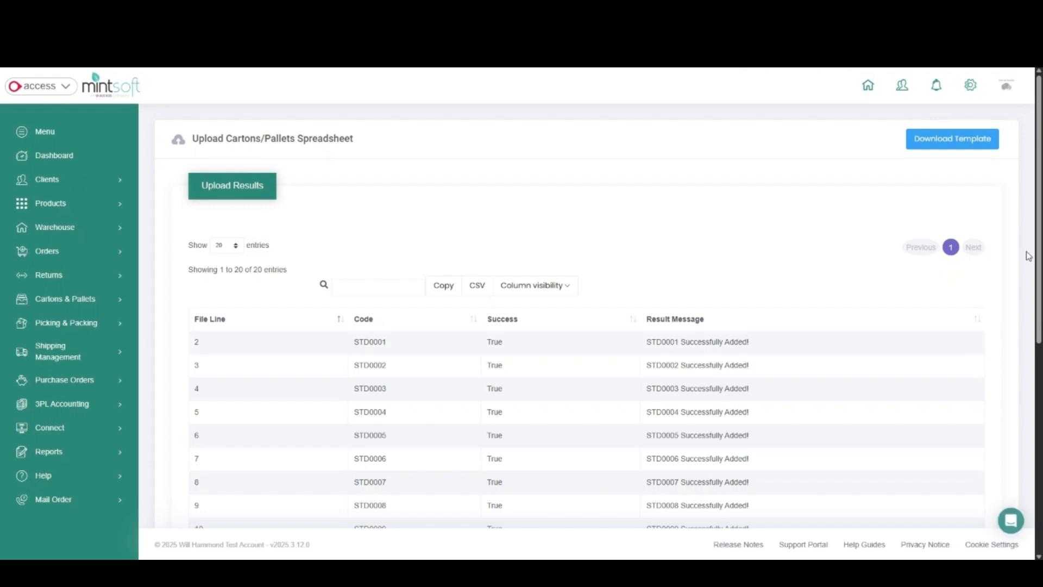
- Check the result messages of the carton and pallet upload and search the results for "erro"
drag(758, 352, 642, 354)
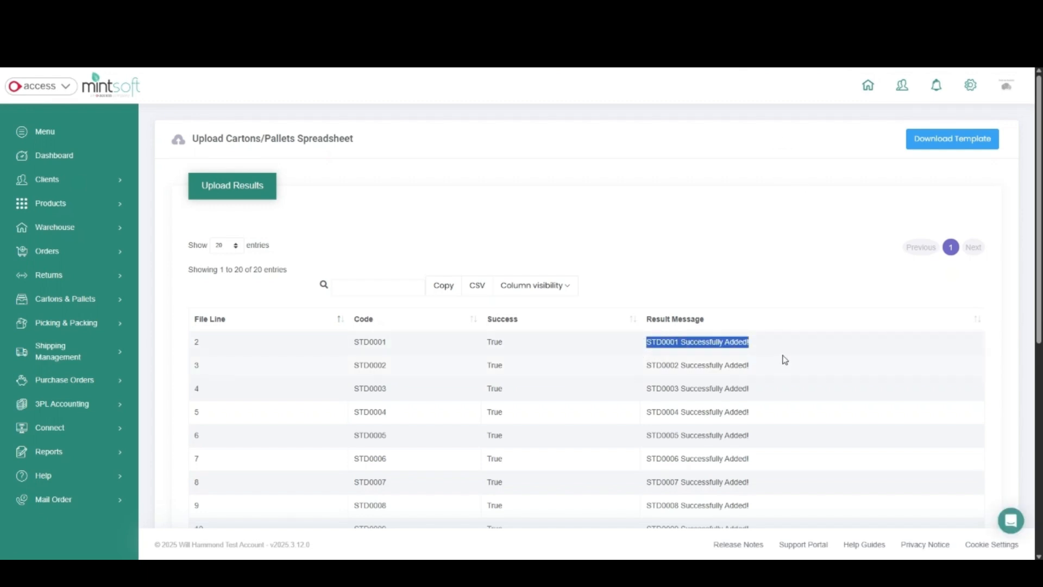
scroll(784, 359, down, 1)
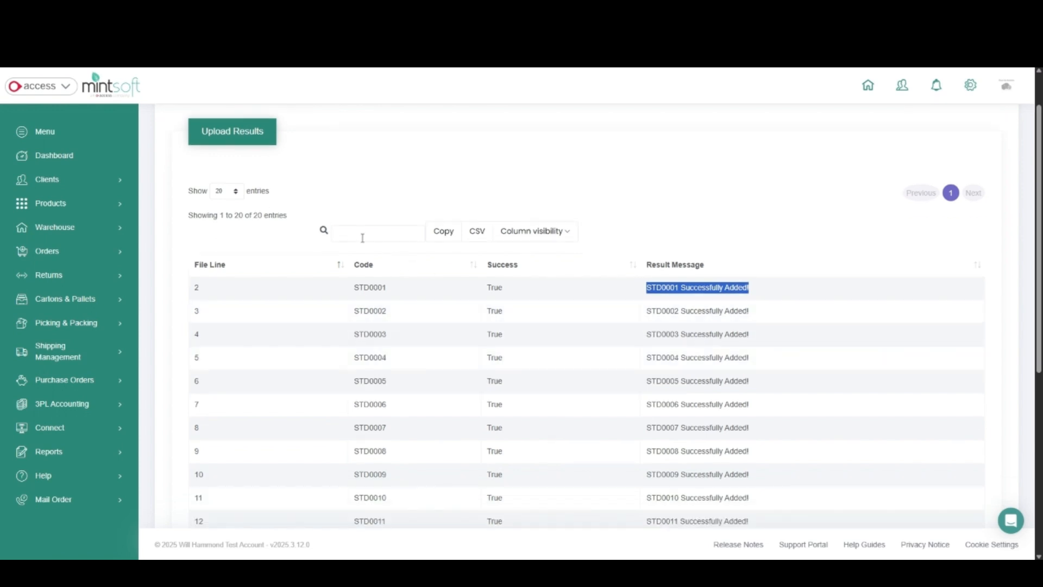
click(360, 237)
text(erro)
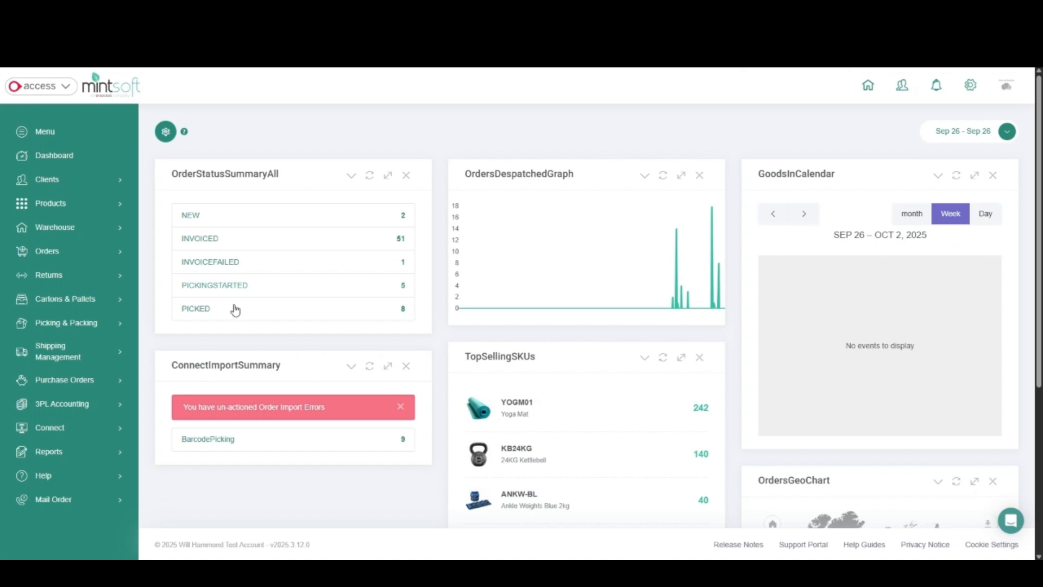
- Open Generate Carton/Pallet Labels from the Cartons & Pallets extras and keep Default Template as the label template
click(102, 307)
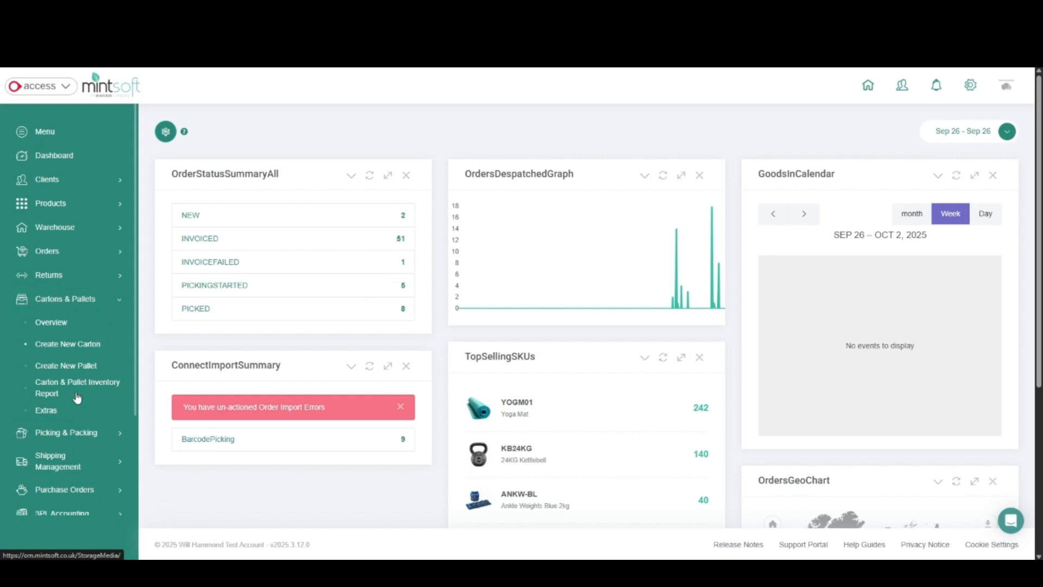
click(66, 422)
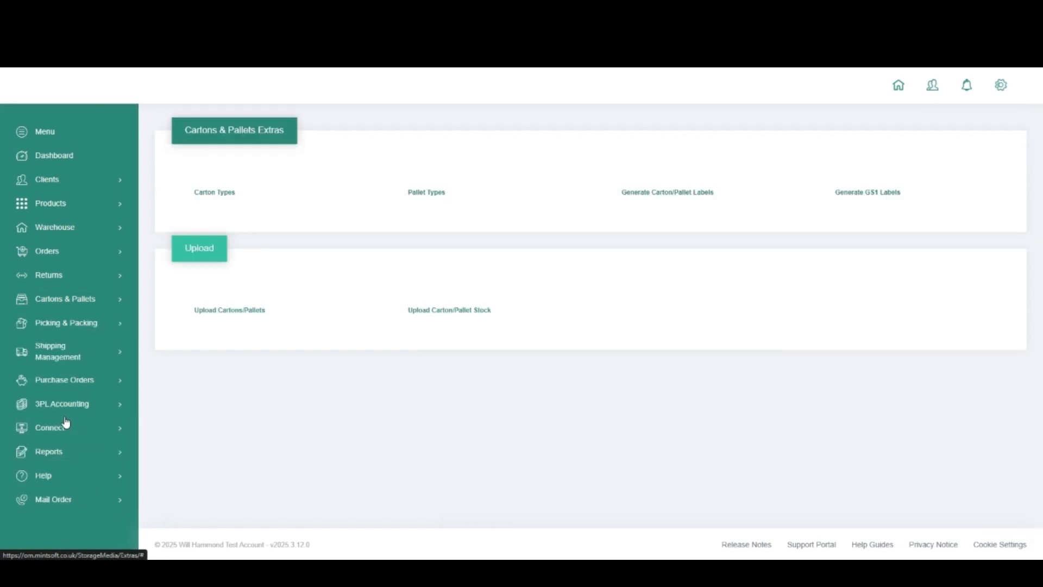
click(706, 199)
click(358, 197)
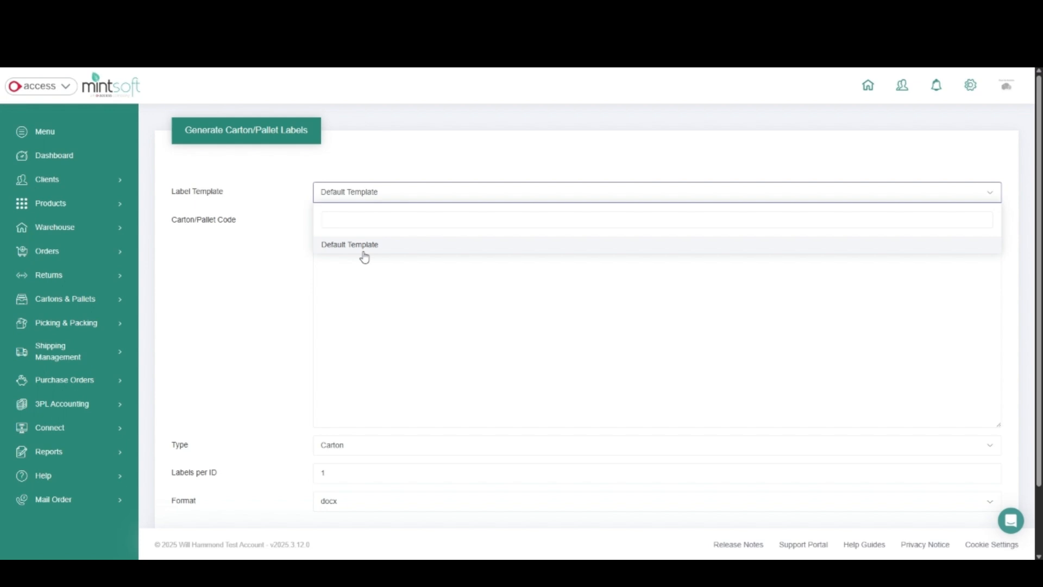
click(368, 280)
- Enter carton/pallet codes STD0001 to STD0020, one per line, and leave the type as Carton
click(173, 222)
drag(173, 222, 246, 225)
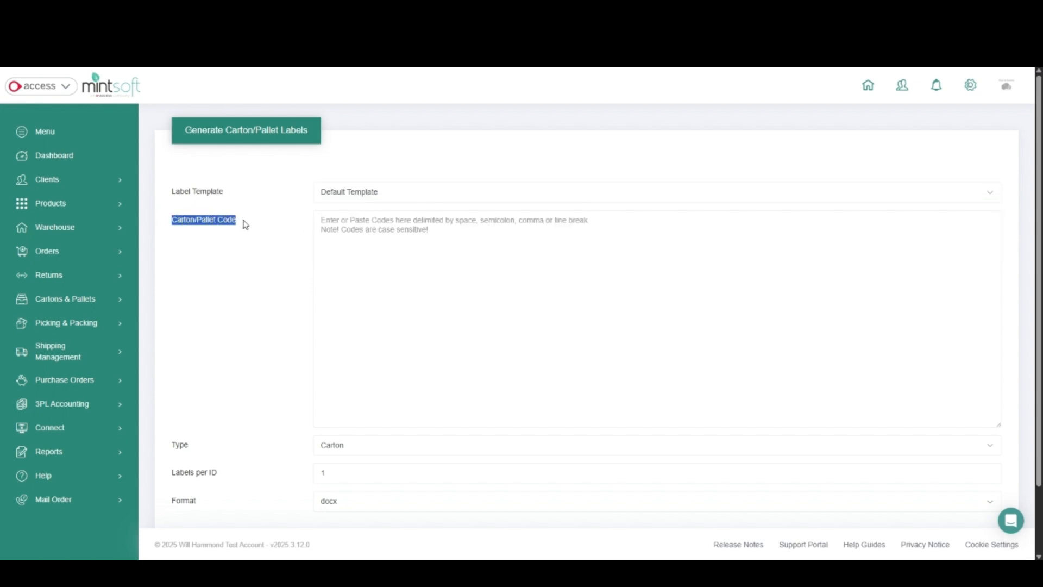
click(359, 244)
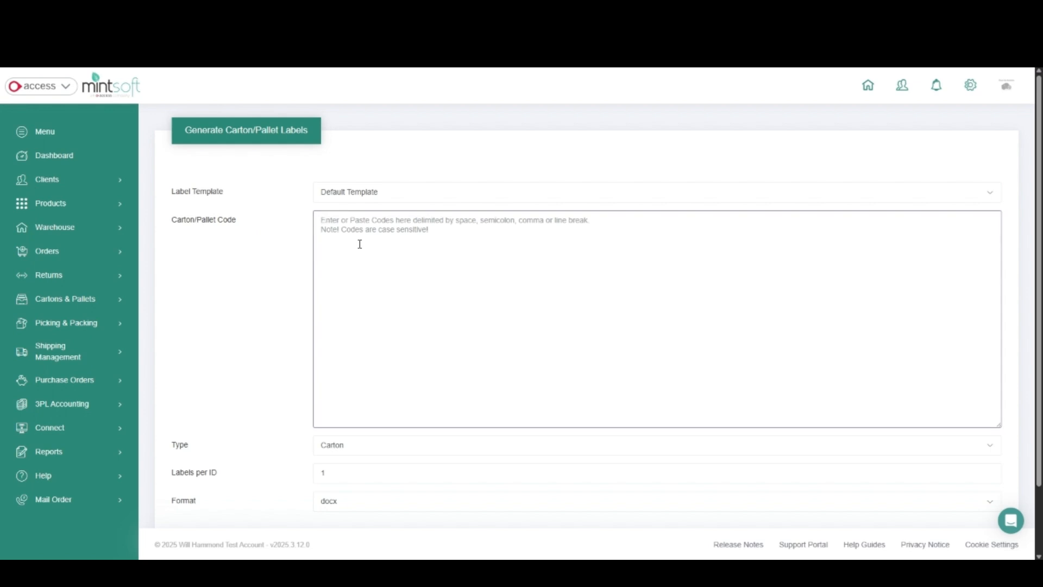
text(STD0001 STD0002 STD0003 STD0004 STD0005 STD0006 STD0007 STD0008 STD0009 STD0010 STD0011 STD0012 STD0013 STD0014 STD0015 STD0016 STD0017 STD0018 STD0019 STD0020)
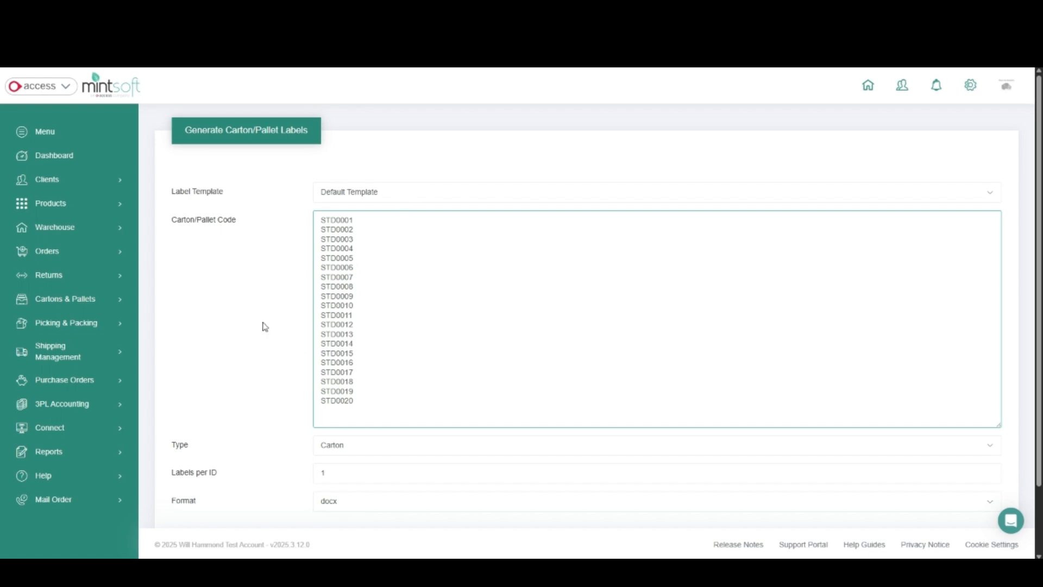
click(342, 450)
click(305, 430)
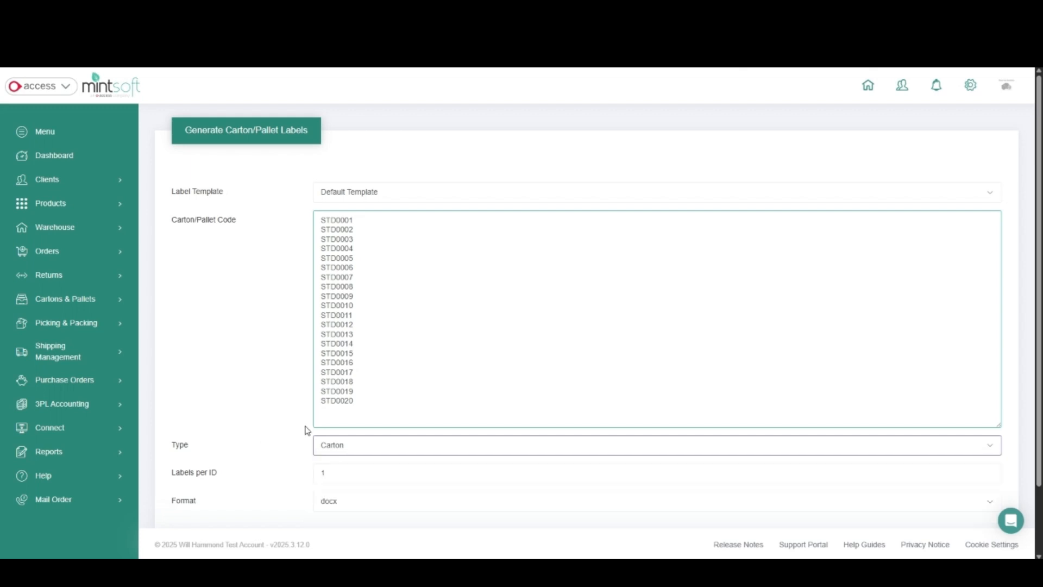
- Generate the labels in pdf format with 1 label per ID and look through the resulting label PDF
scroll(314, 410, down, 2)
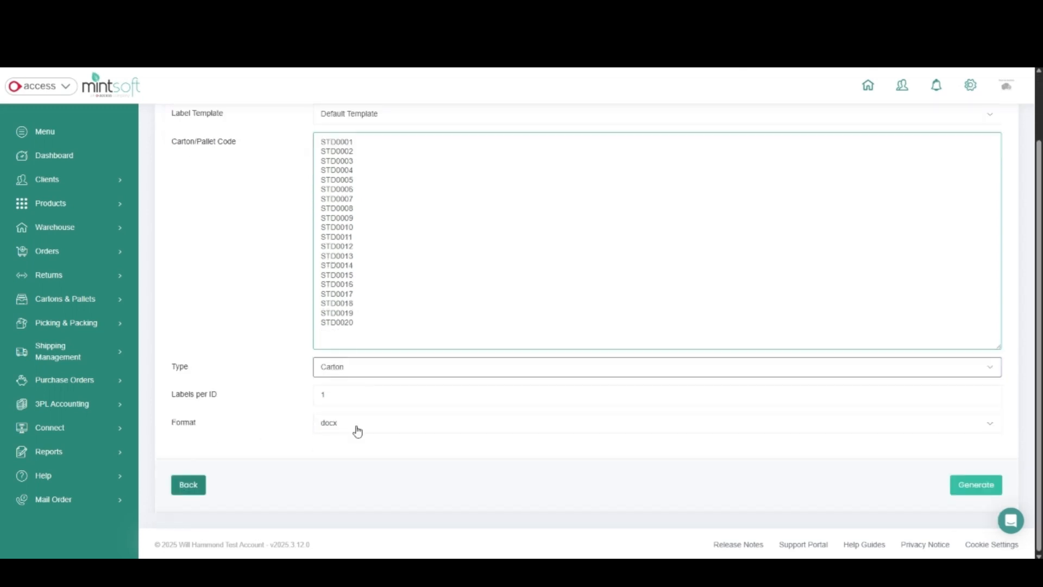
click(346, 396)
double_click(315, 395)
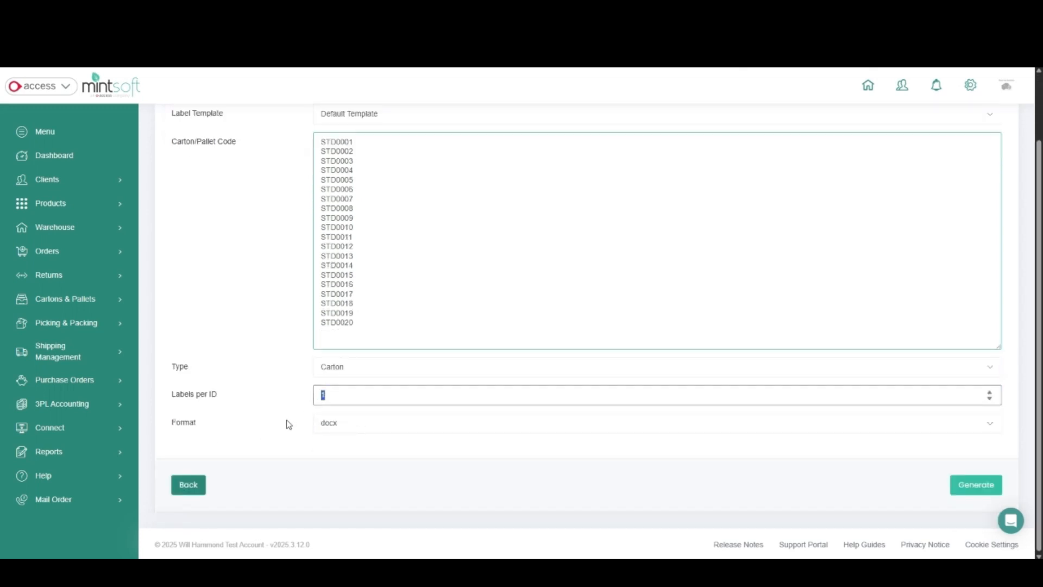
click(277, 407)
click(343, 432)
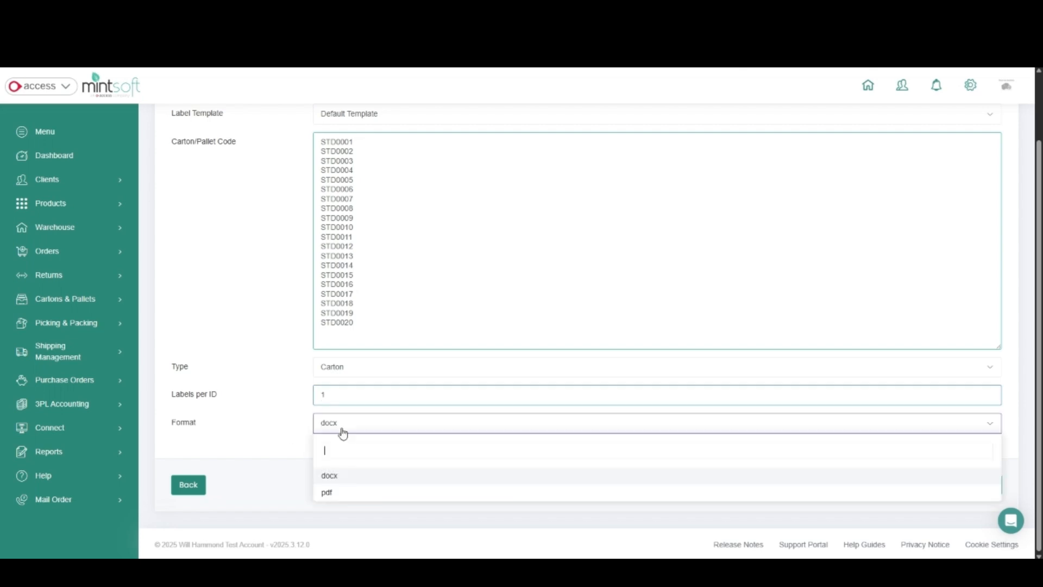
click(334, 495)
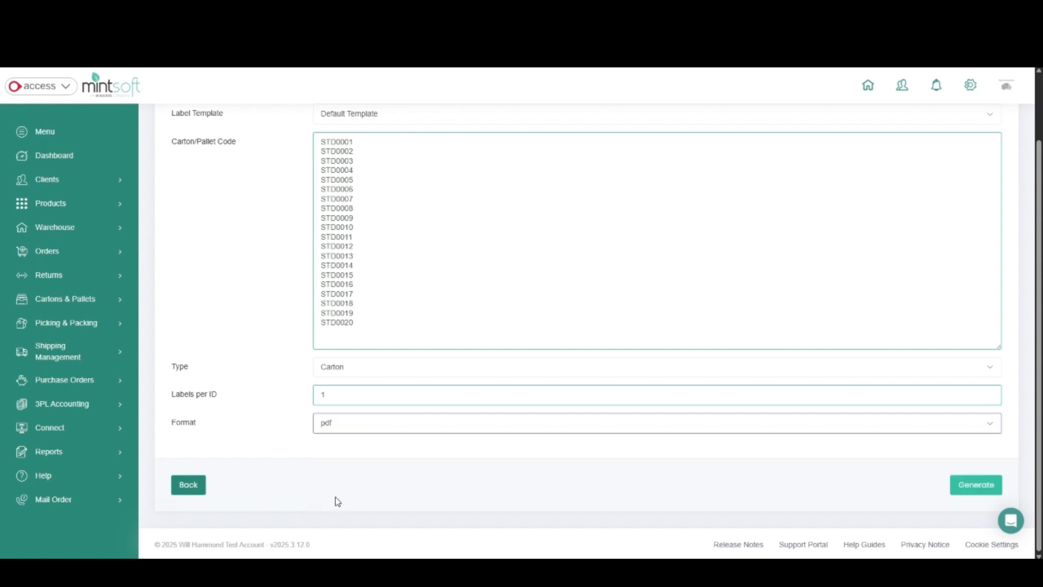
click(976, 485)
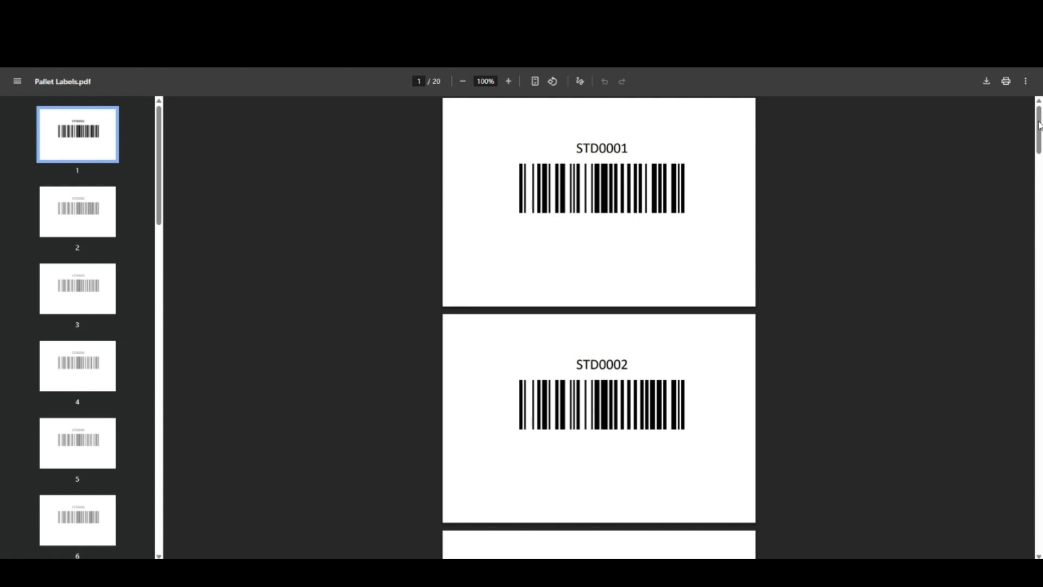
drag(1039, 125, 1031, 251)
drag(1031, 251, 1031, 256)
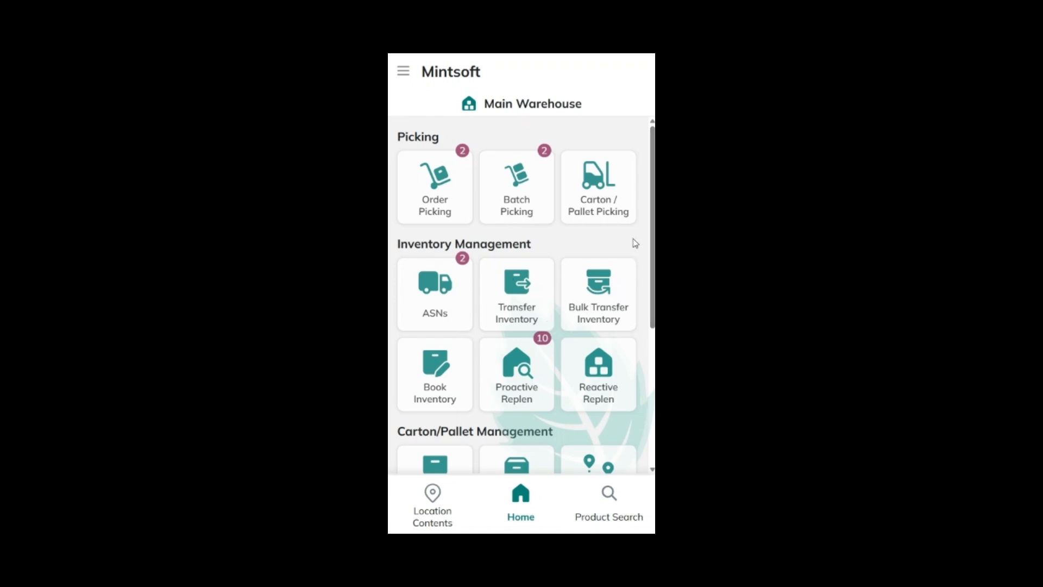
- In the Mintsoft mobile warehouse app, start creating a pallet of the Euro Pallet type
scroll(629, 248, down, 2)
scroll(629, 262, down, 4)
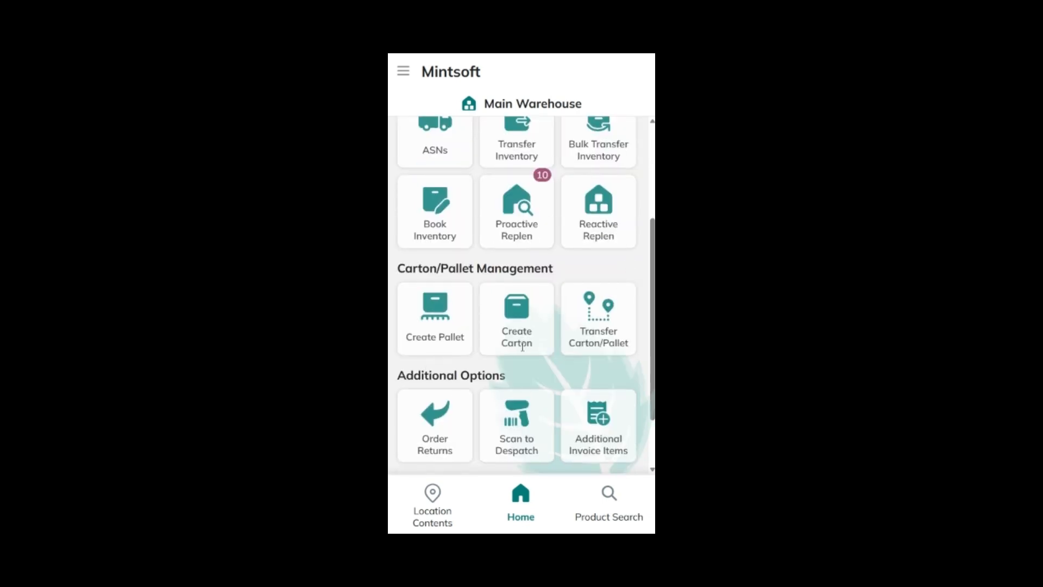
click(450, 351)
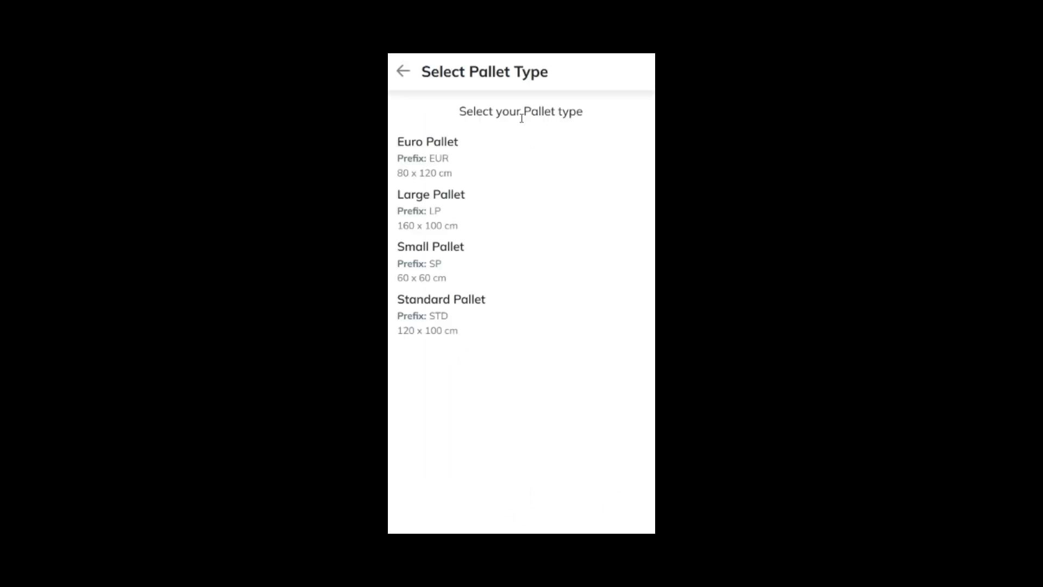
click(467, 154)
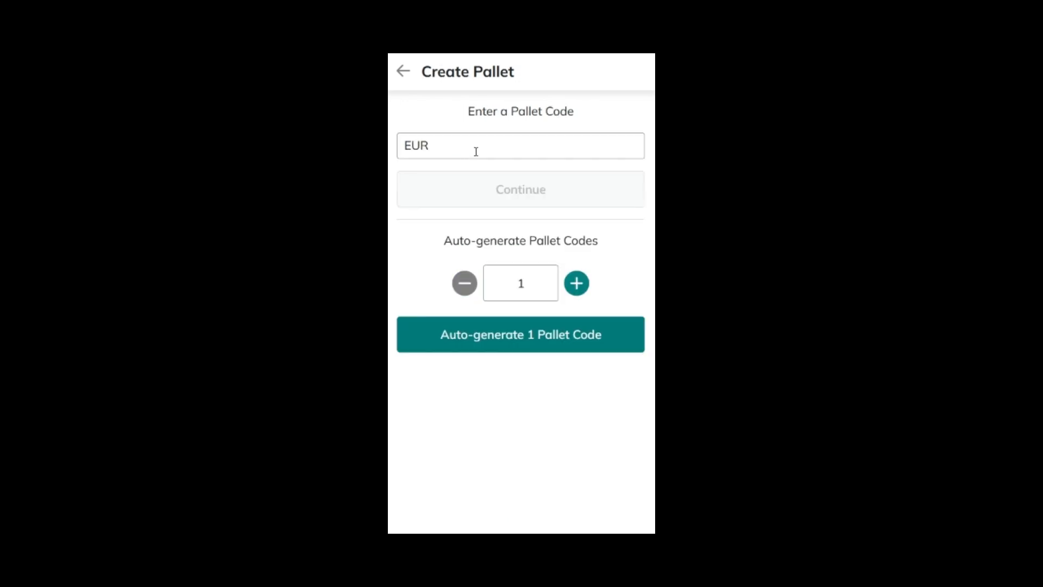
click(477, 151)
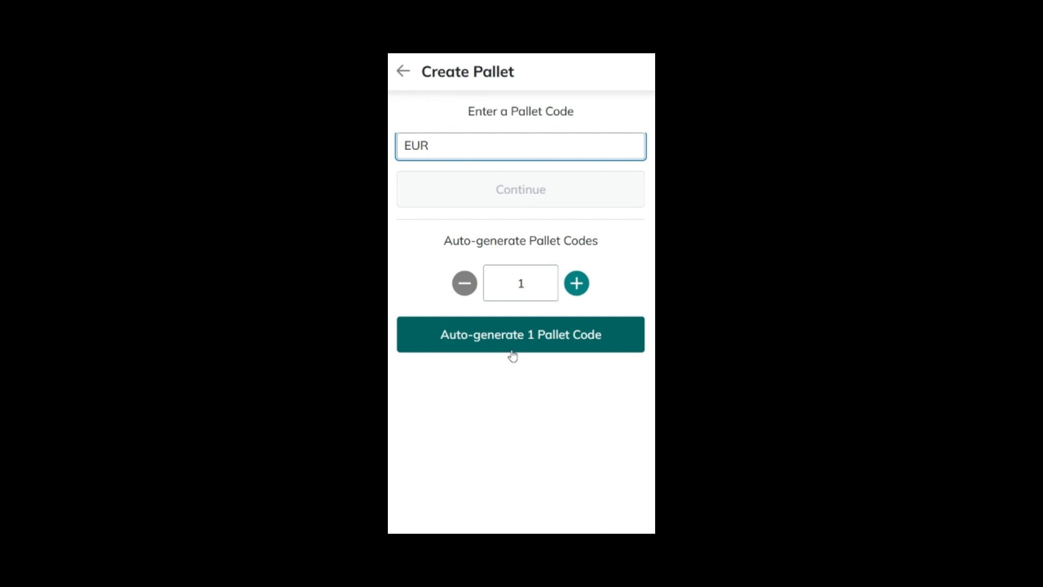
- Auto-generate 10 Euro Pallet codes and assign the new pallets to location 1A1A
click(577, 284)
click(577, 284)
click(576, 284)
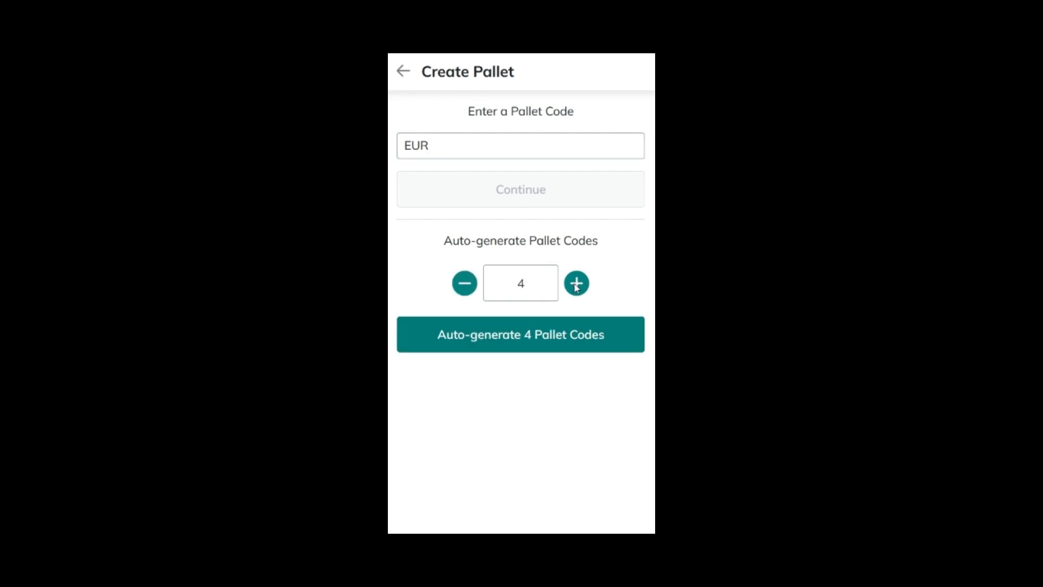
click(576, 284)
click(576, 285)
click(576, 285)
click(576, 284)
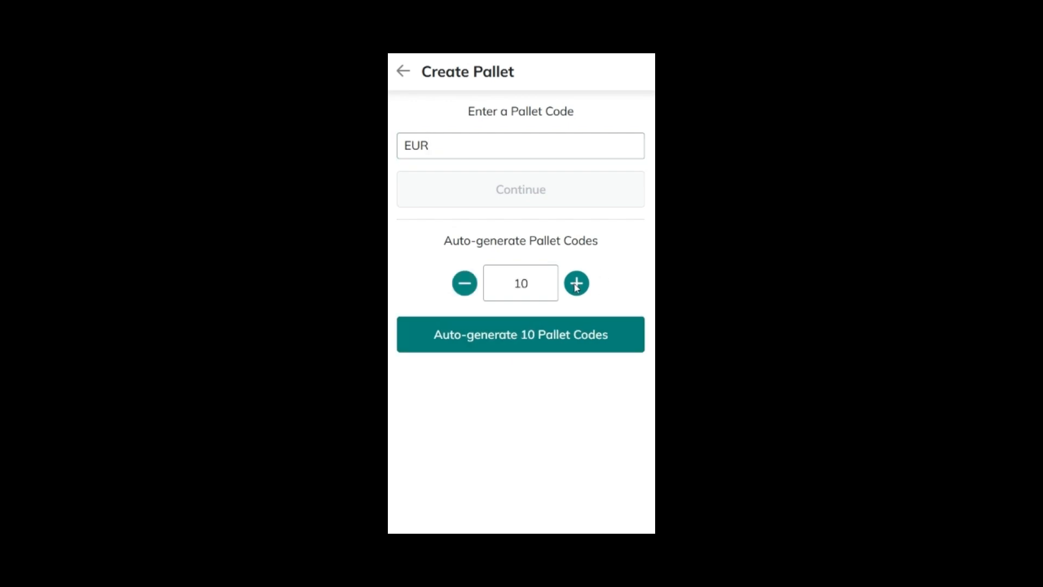
click(521, 284)
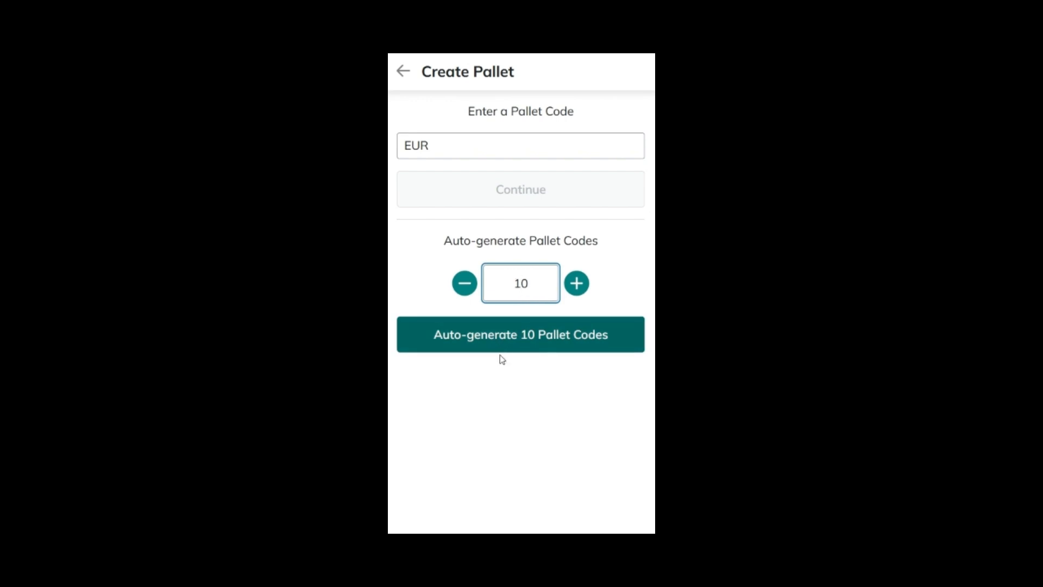
click(544, 348)
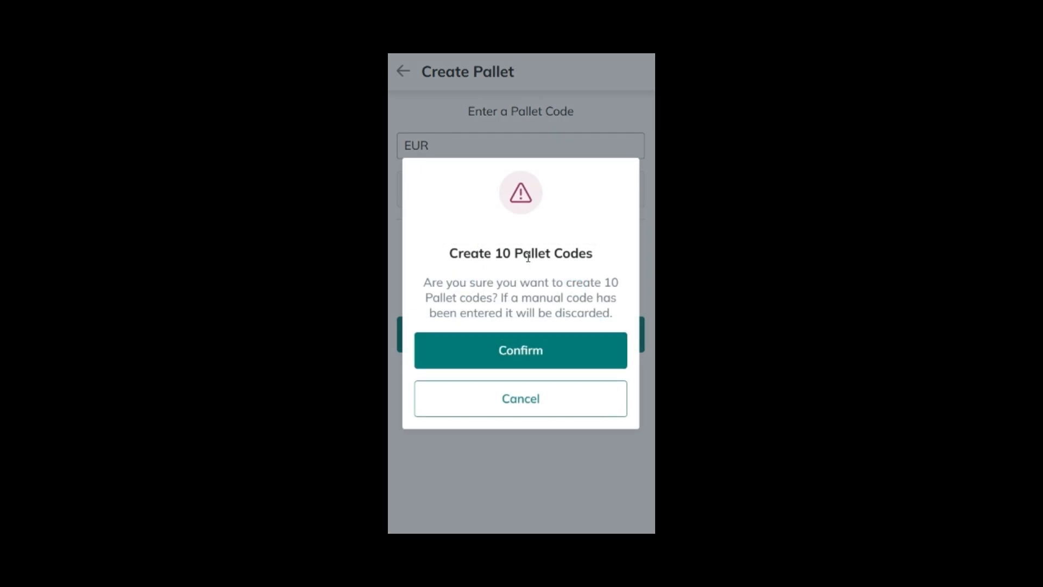
click(550, 357)
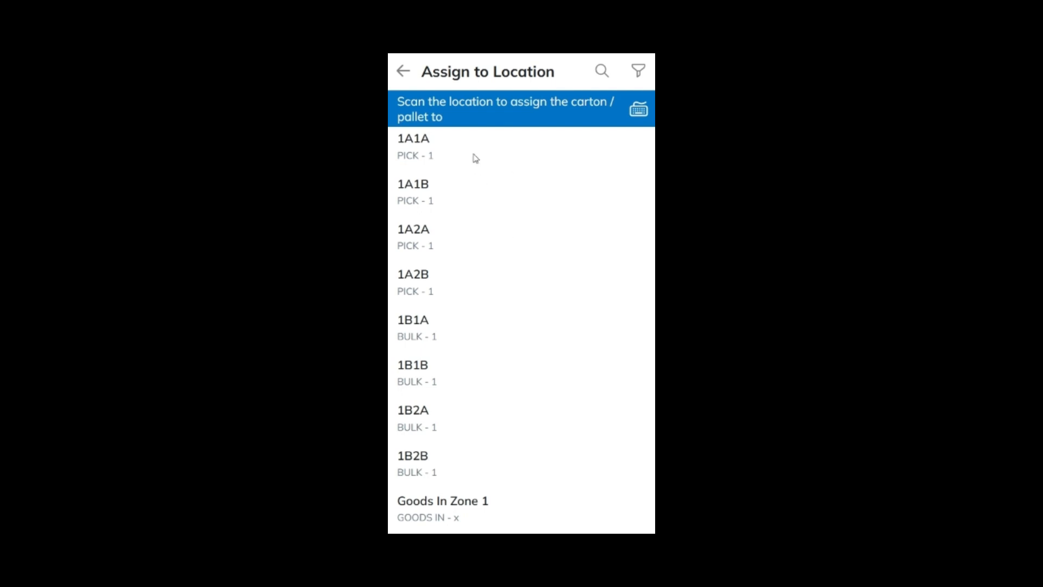
click(475, 158)
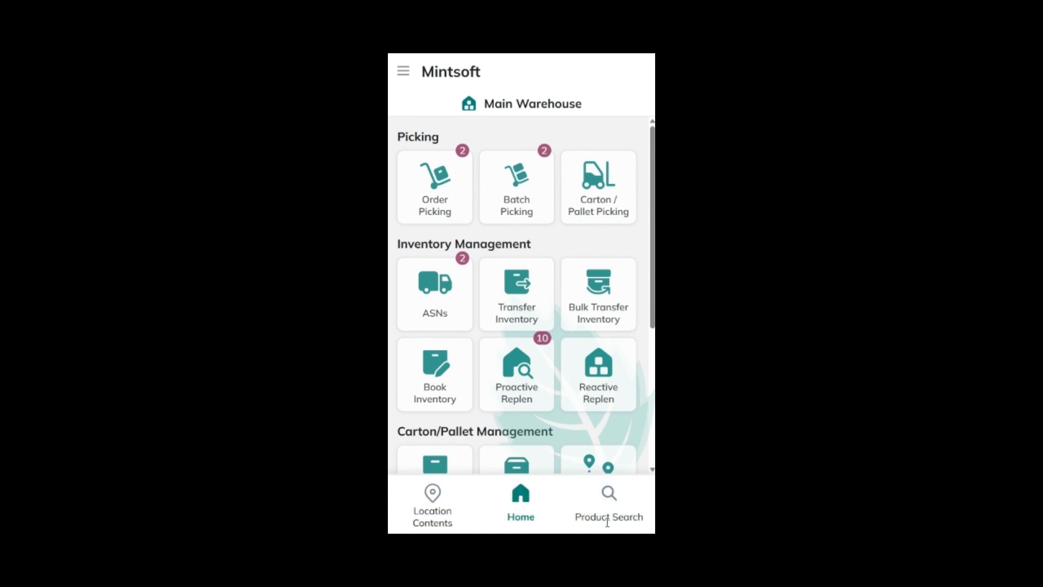
click(402, 71)
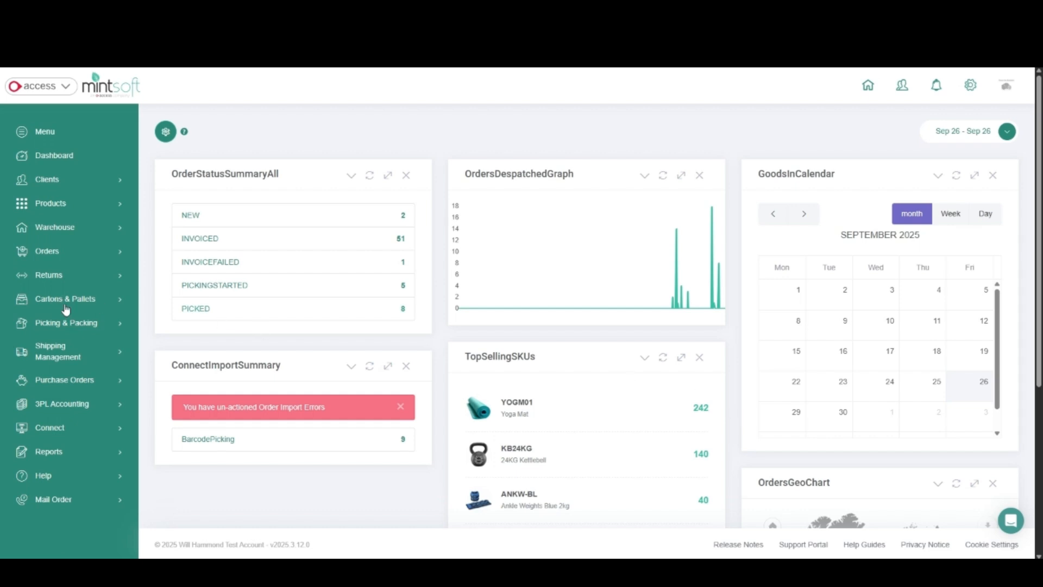
- Back in the Mintsoft web application, open Upload Carton/Pallet Stock from the Cartons & Pallets extras and download its template
click(96, 301)
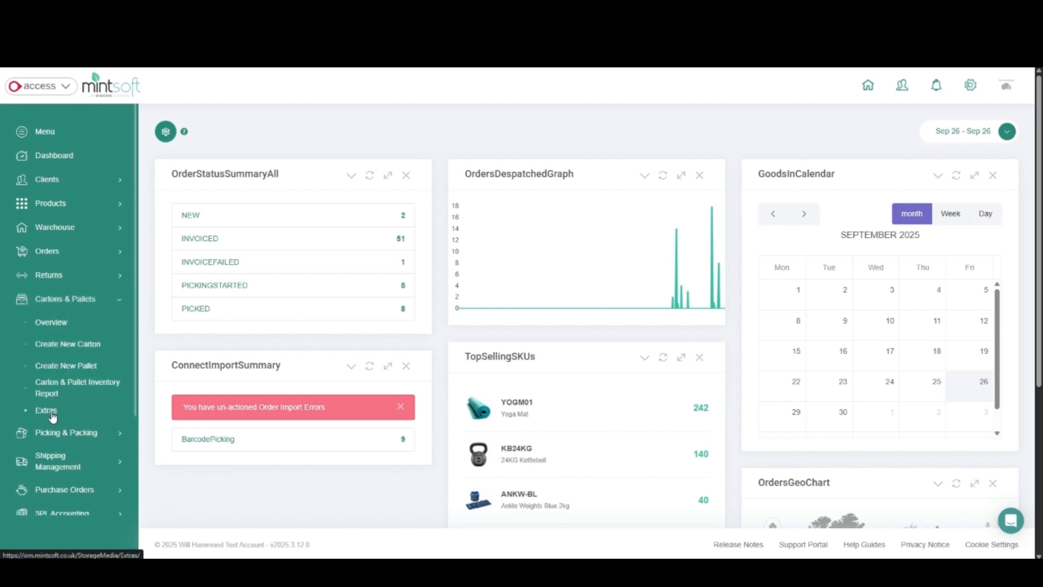
click(46, 411)
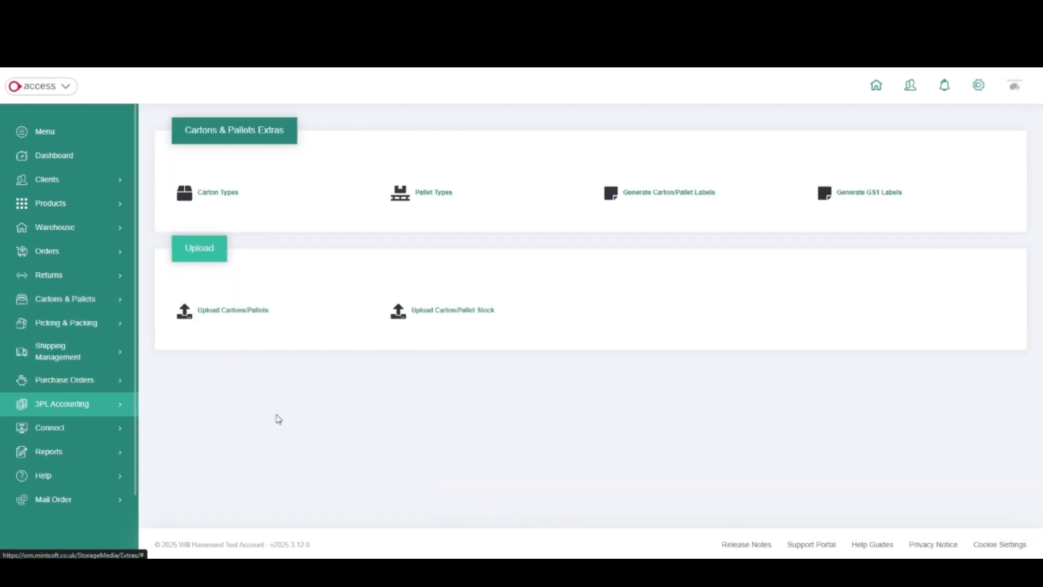
drag(494, 310, 404, 312)
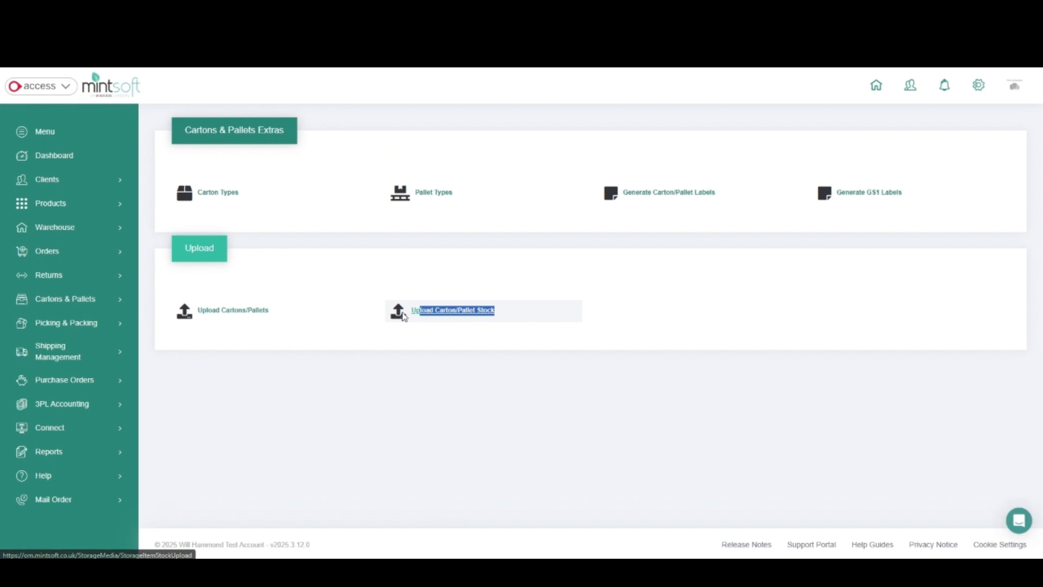
click(434, 313)
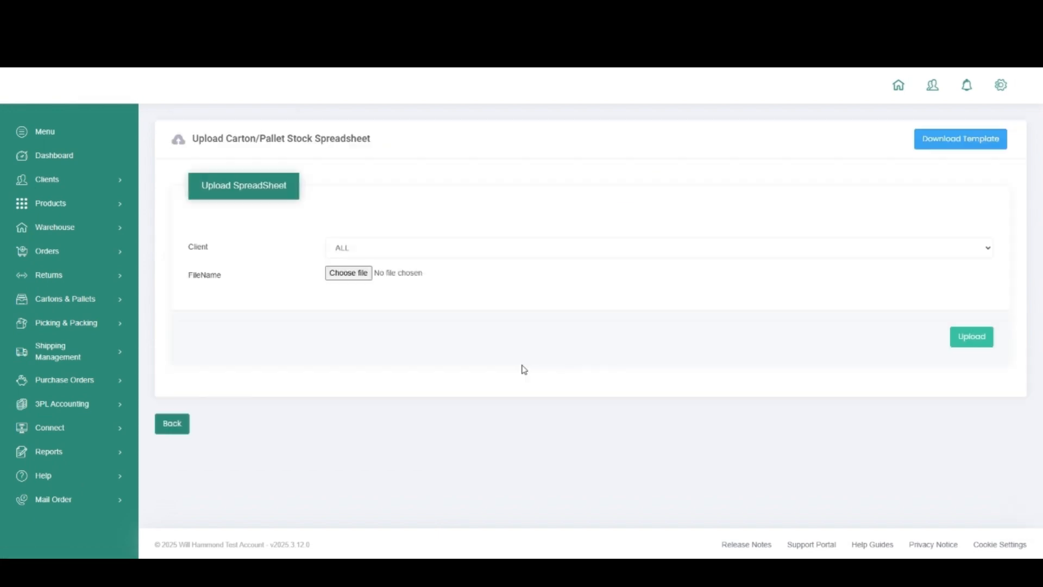
click(998, 147)
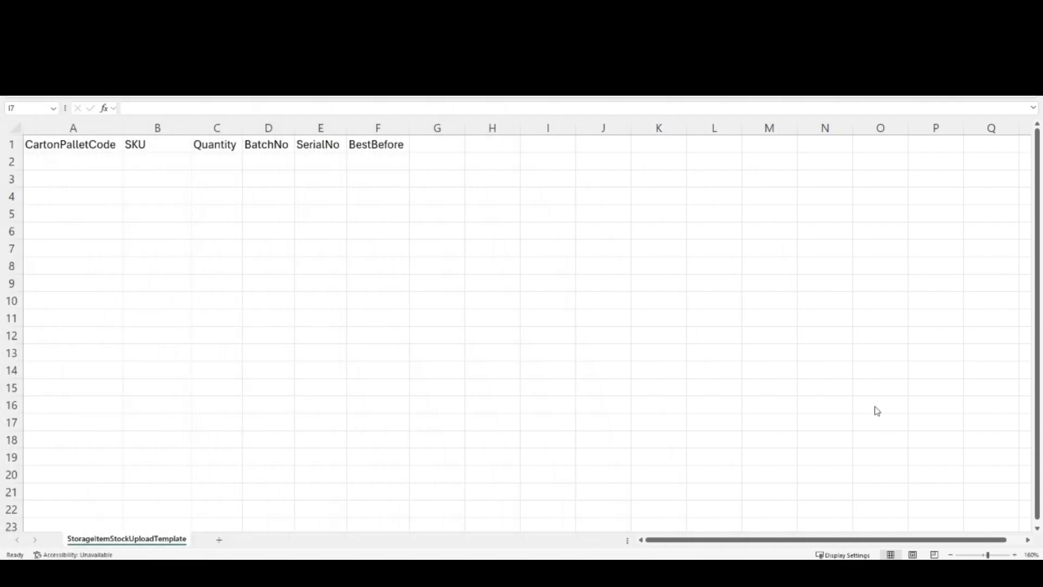
- In Excel, fill StorageItemStockUploadTemplate from row 2: STD0001 to STD0010 with SKU KB24KG, quantity 100, and STD0011 to STD0020 with YOGM01, quantity 200
click(97, 126)
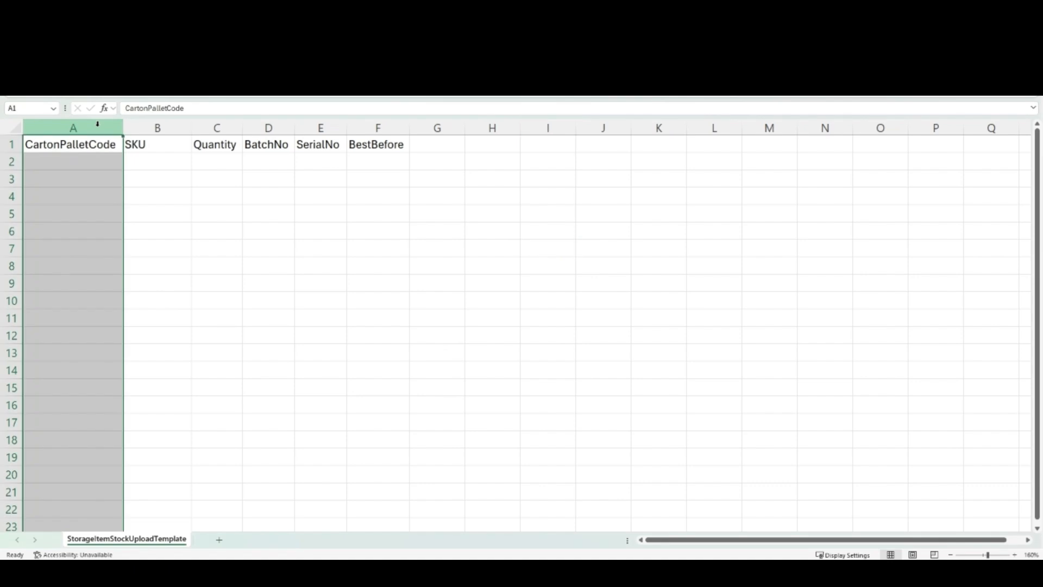
click(149, 127)
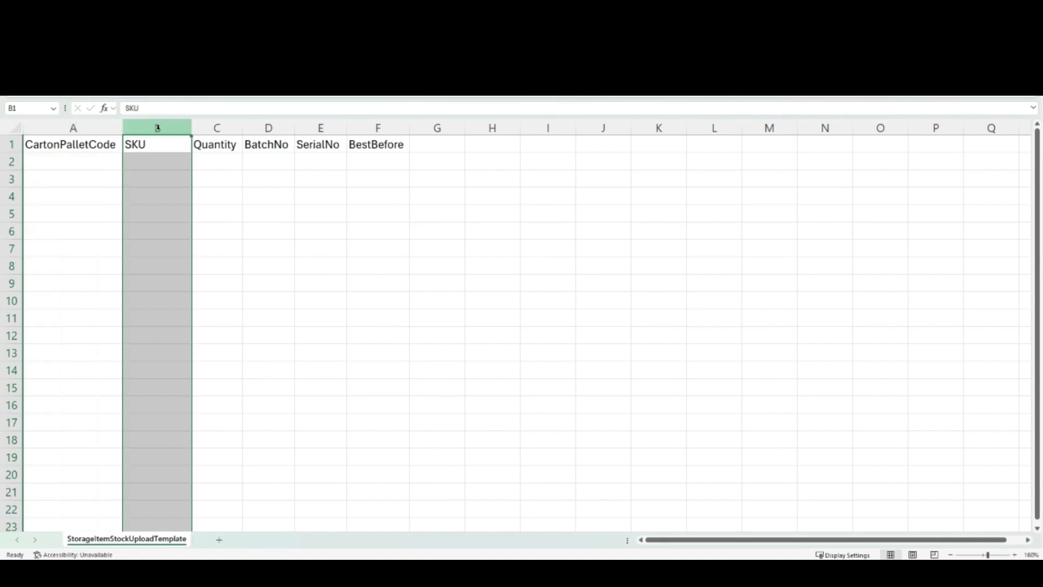
click(215, 127)
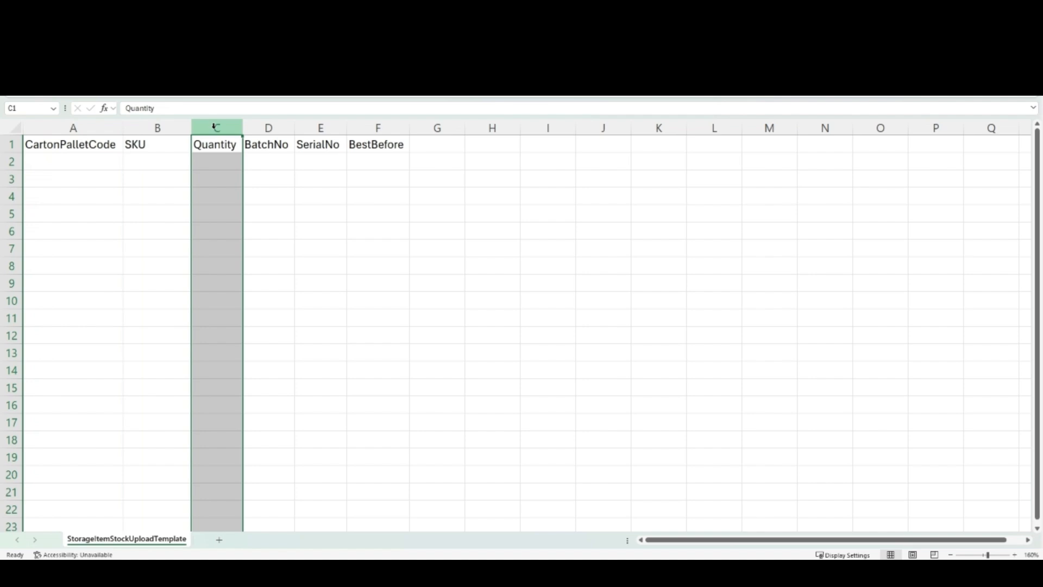
drag(271, 129, 366, 131)
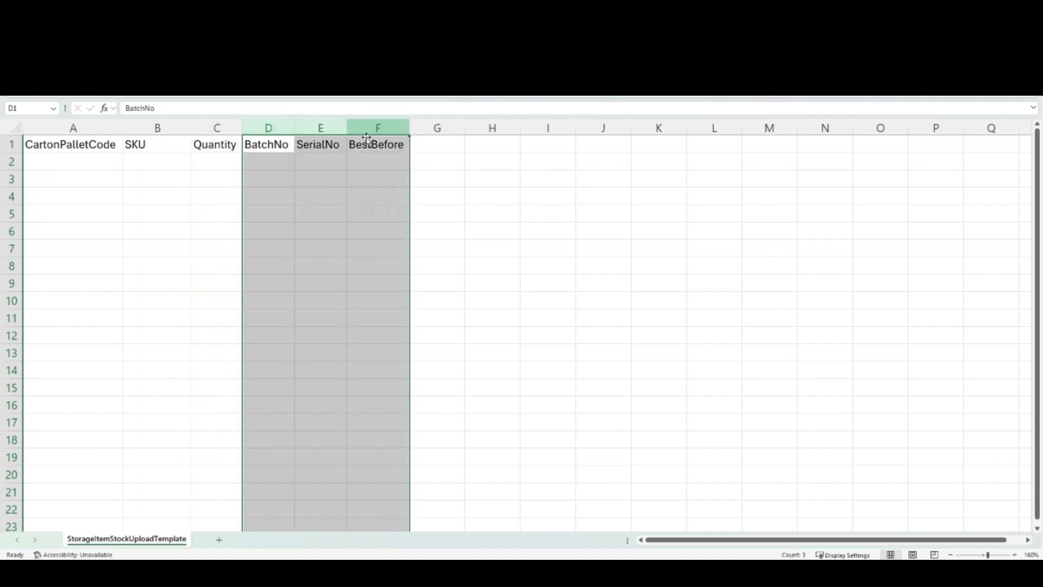
click(393, 295)
key(ctrl+Home)
key(Down)
text(STD0001	KB24KG	100 STD0002	KB24KG	100 STD0003	KB24KG	100 STD0004	KB24KG	100 STD0005	KB24KG	100 STD0006	KB24KG	100 STD0007	KB24KG	100 STD0008	KB24KG	100 STD0009	KB24KG	100 STD0010	KB24KG	100 STD0011	YOGM01	200 STD0012	YOGM01	200 STD0013	YOGM01	200 STD0014	YOGM01	200 STD0015	YOGM01	200 STD0016	YOGM01	200 STD0017	YOGM01	200 STD0018	YOGM01	200 STD0019	YOGM01	200 STD0020	YOGM01	200)
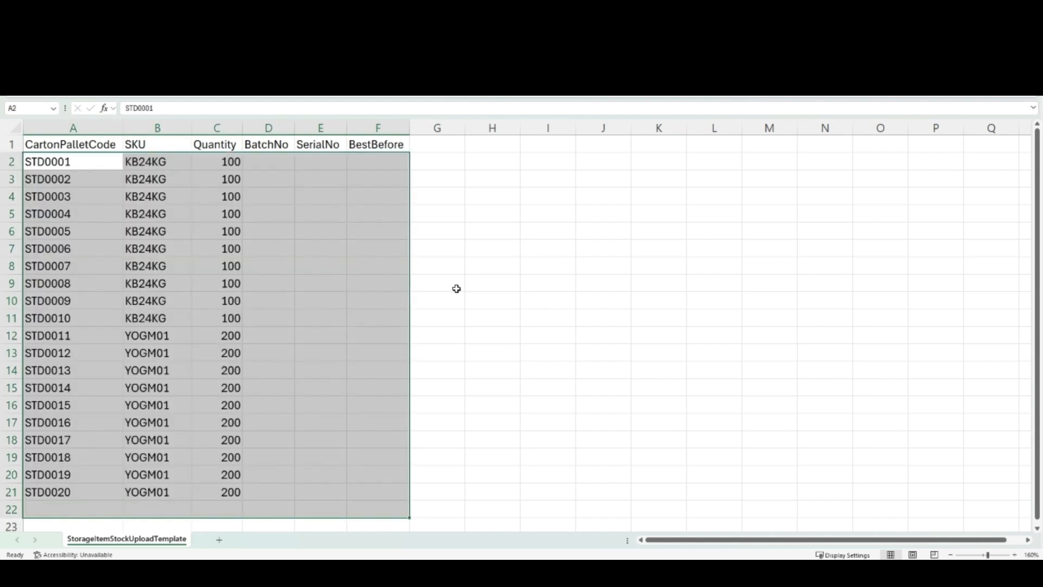
key(ctrl+q)
click(395, 277)
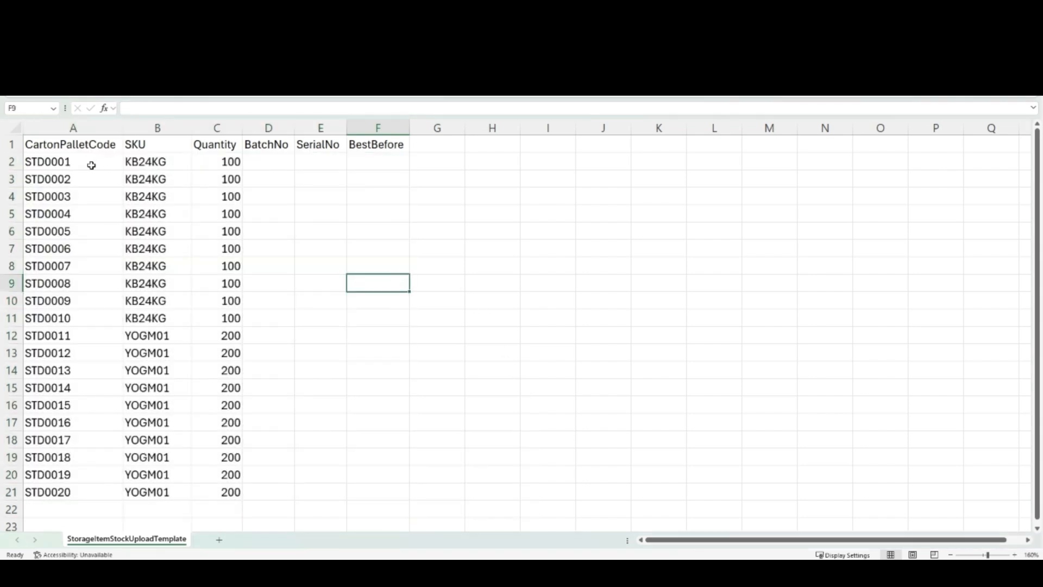
drag(91, 165, 210, 305)
drag(97, 334, 243, 494)
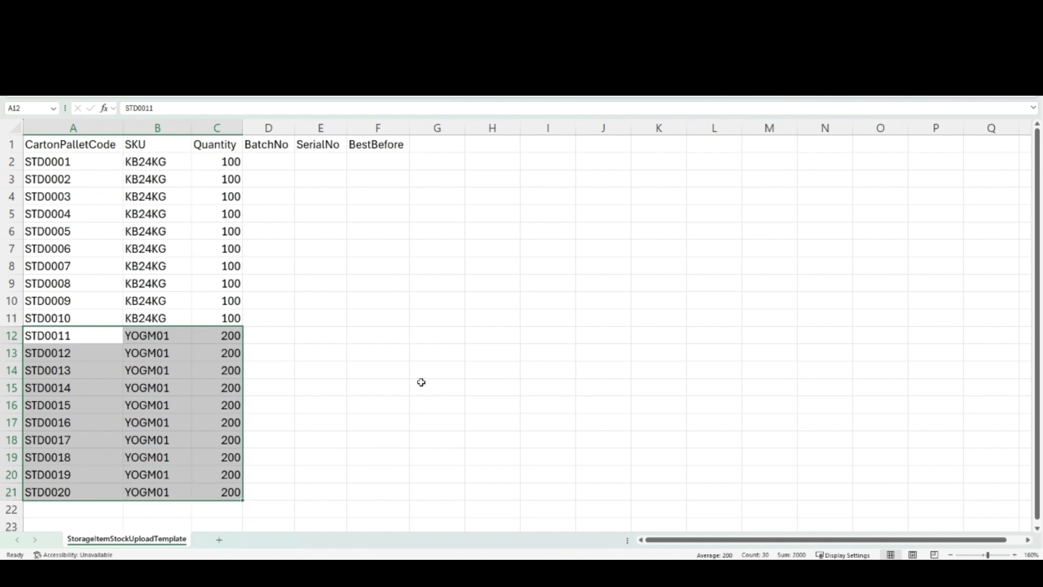
click(316, 321)
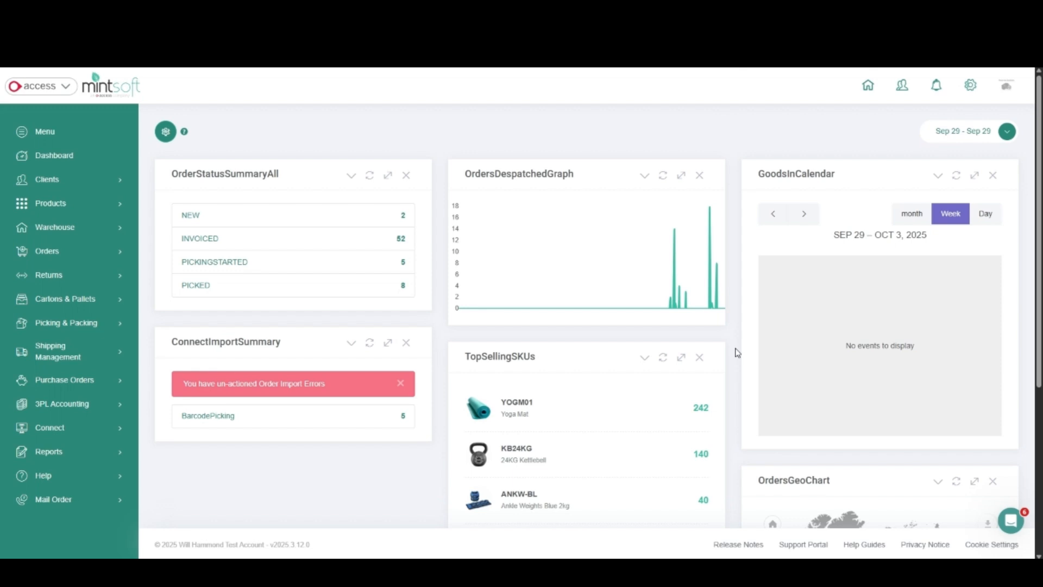
- Back in the Mintsoft web application, open Cartons & Pallets Demo Client for editing and go to its storage cost settings
click(99, 192)
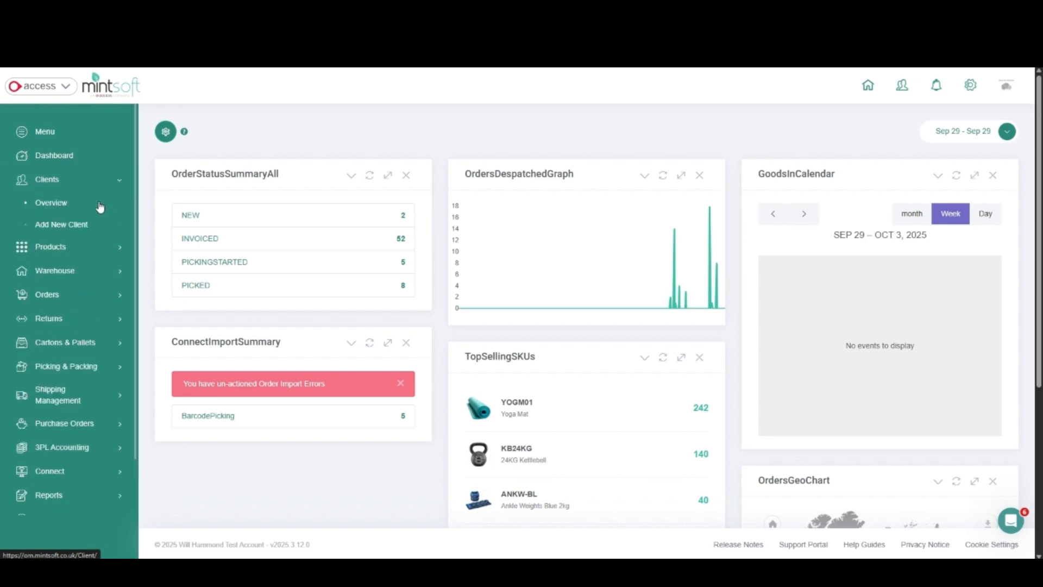
click(99, 204)
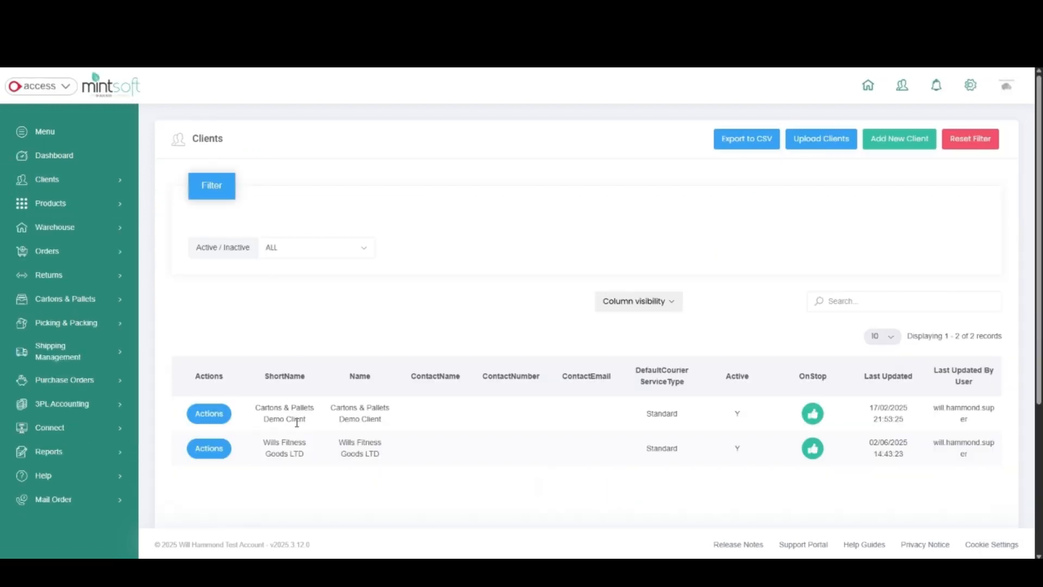
click(218, 419)
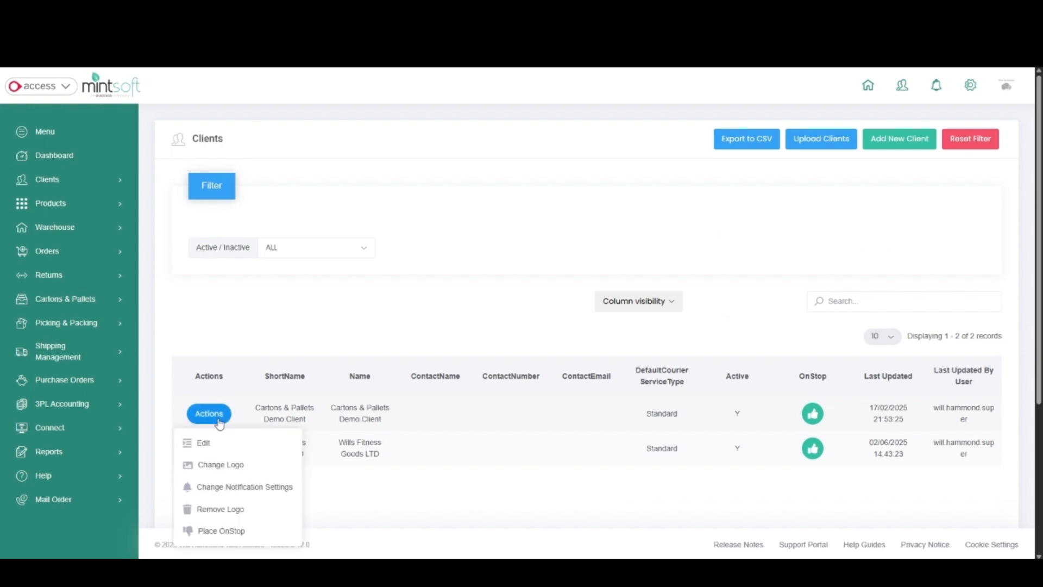
click(259, 444)
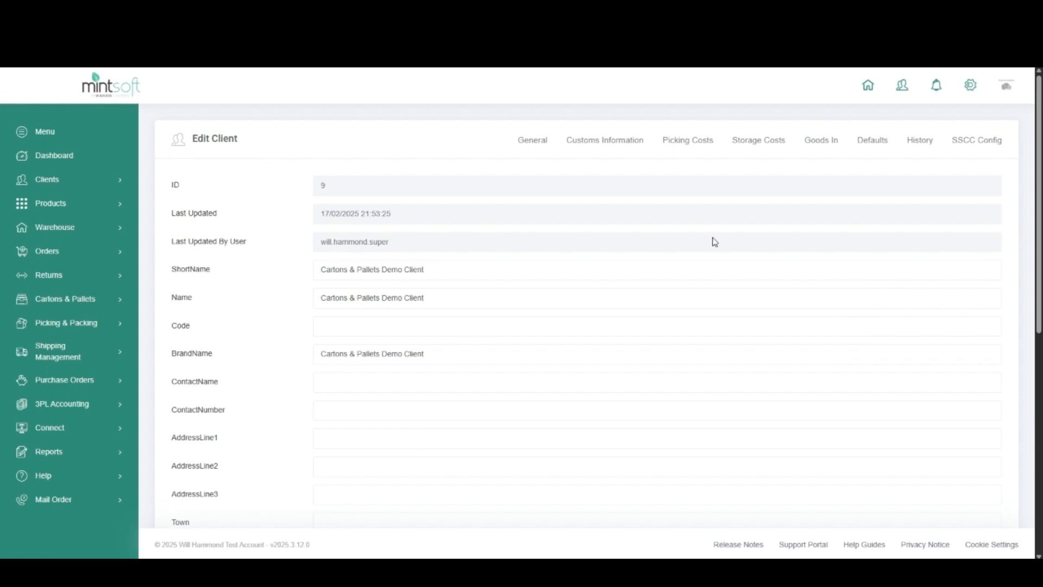
click(780, 156)
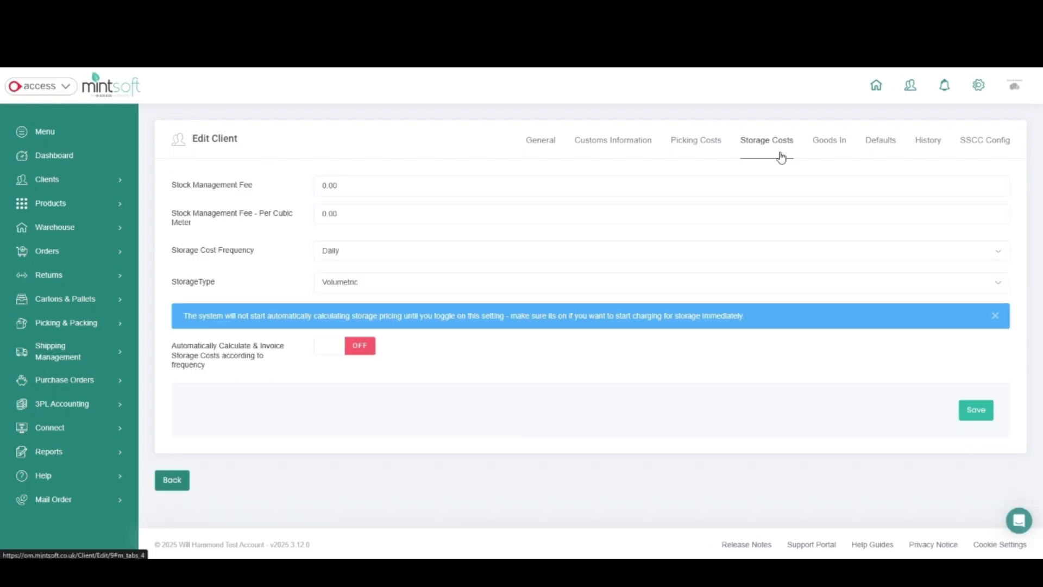
- Set the client's StorageType to CartonPalletTypeUsage and save the client
drag(244, 288, 180, 284)
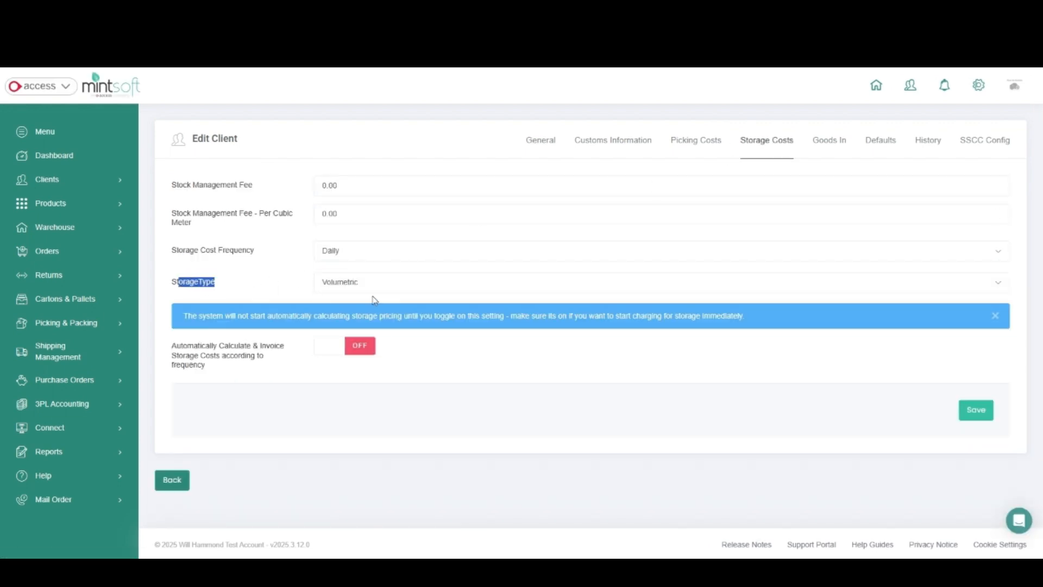
click(395, 289)
scroll(418, 348, down, 3)
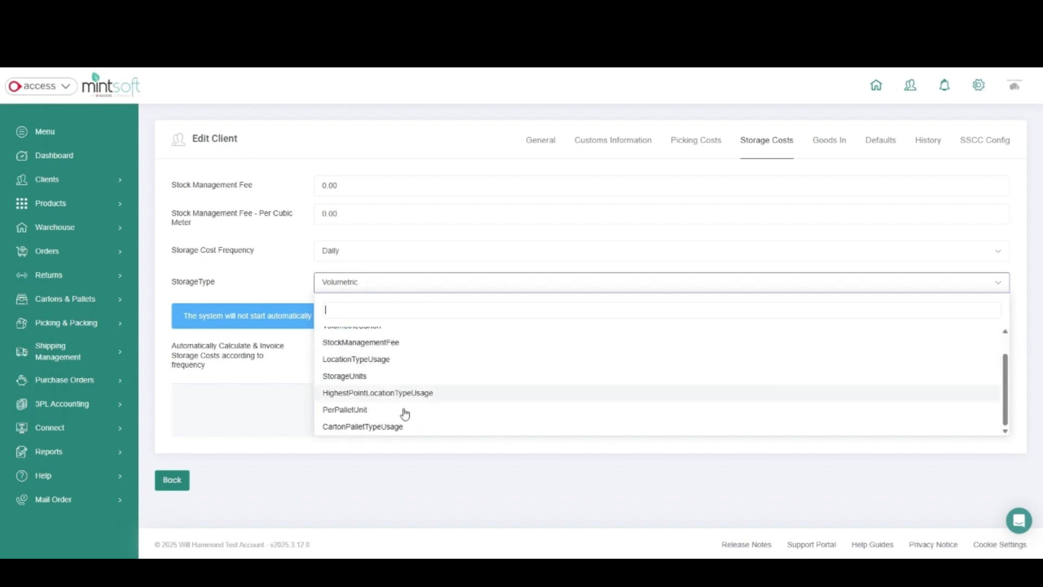
click(411, 429)
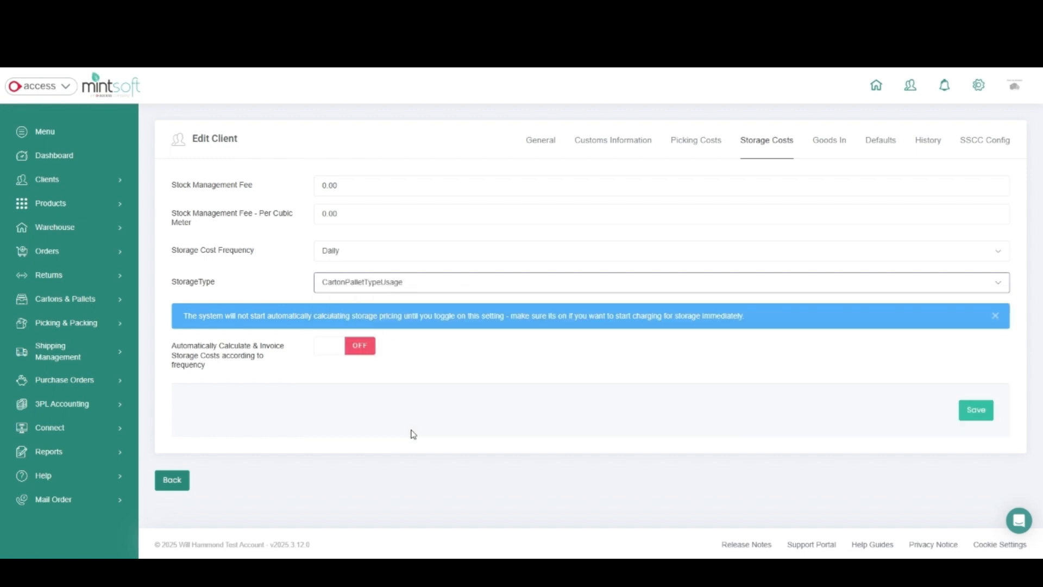
click(970, 419)
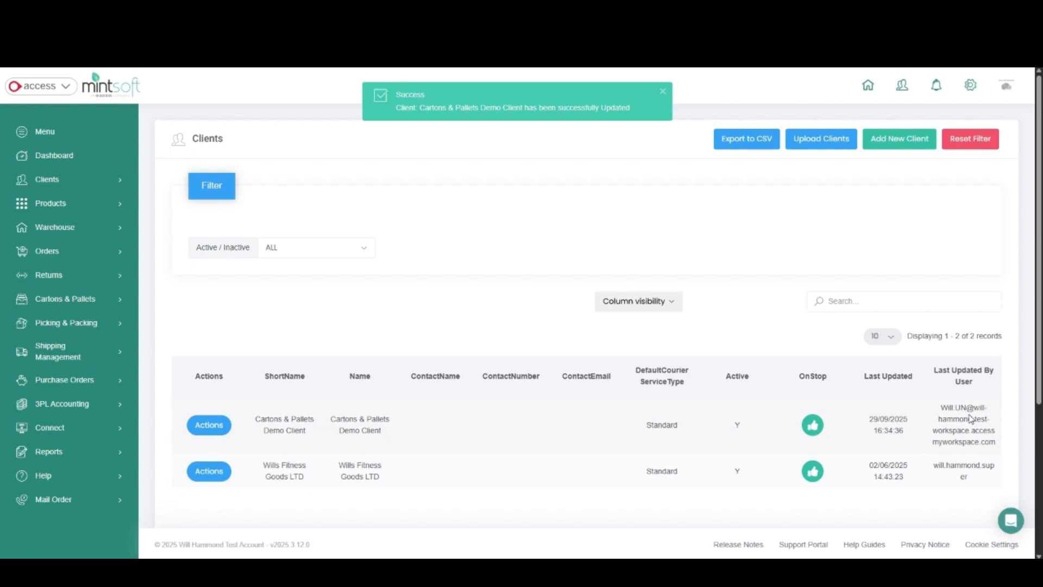
- Open the Carton/Pallet Type Storage Prices list from the 3PL Accounting overview
click(106, 408)
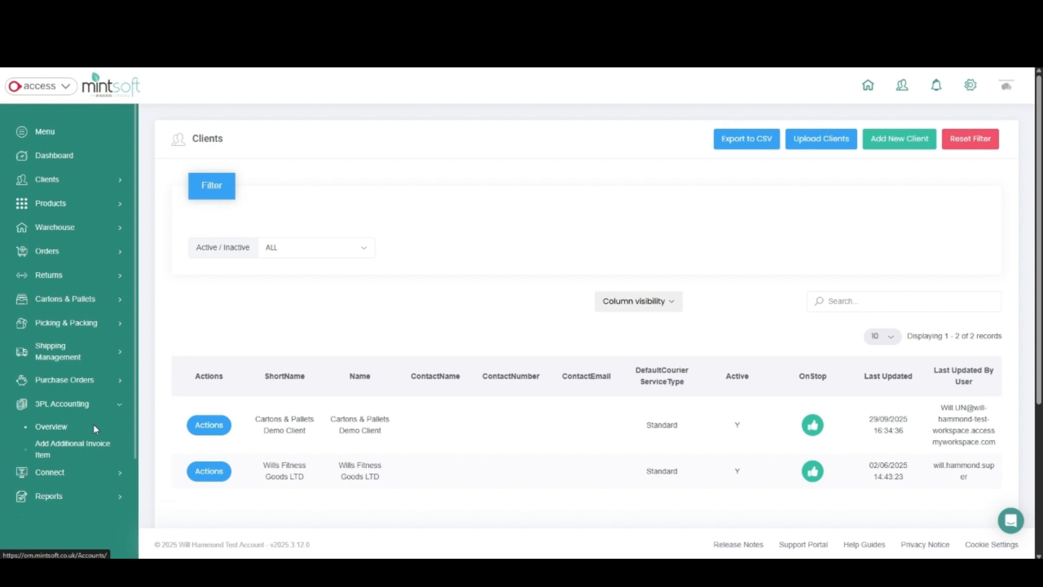
click(95, 428)
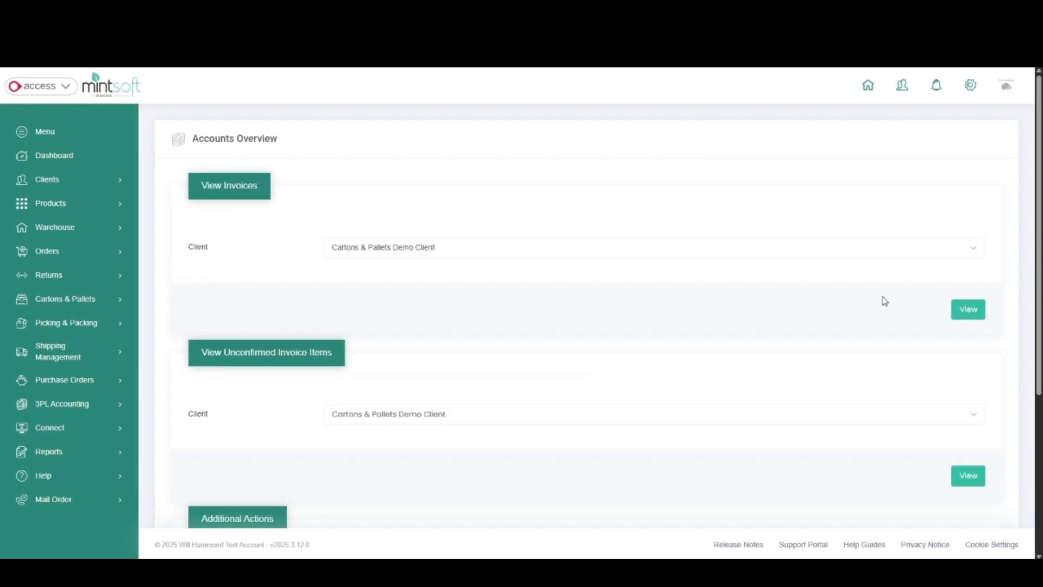
scroll(884, 300, down, 5)
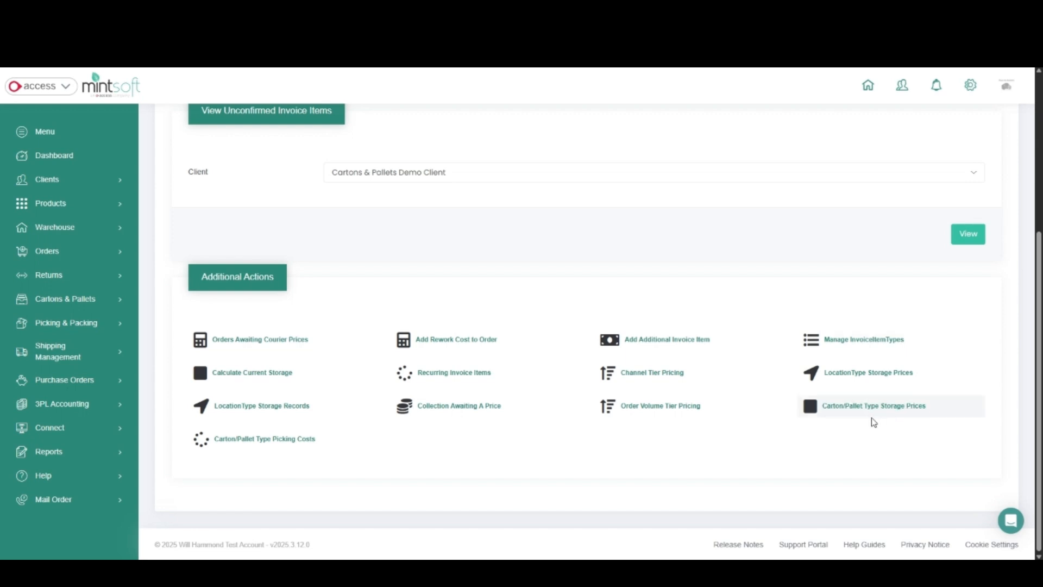
click(917, 413)
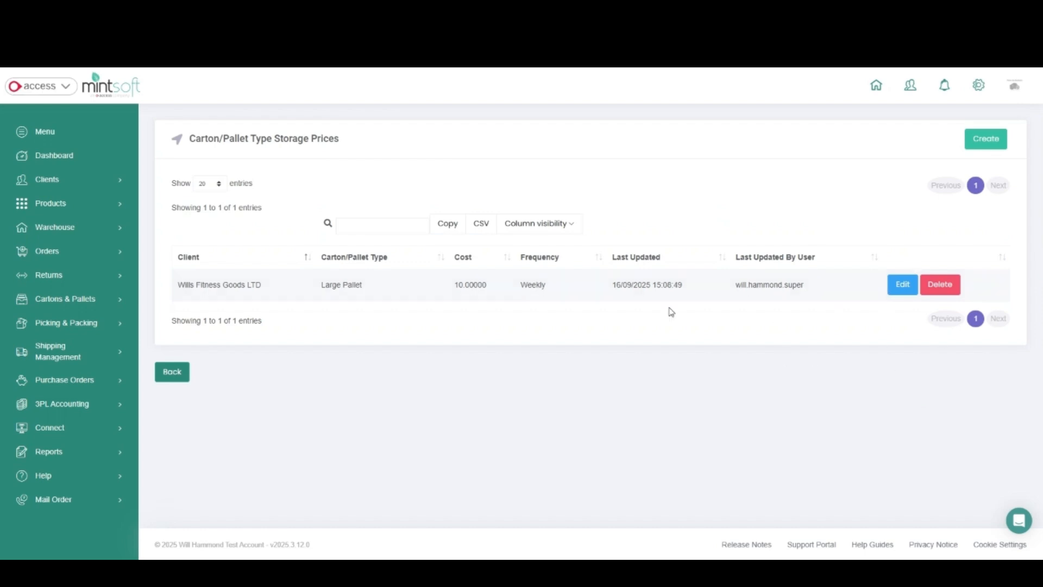
- Create a storage price for Cartons & Pallets Demo Client with type Euro Pallet, cost 10 and Weekly frequency
click(986, 150)
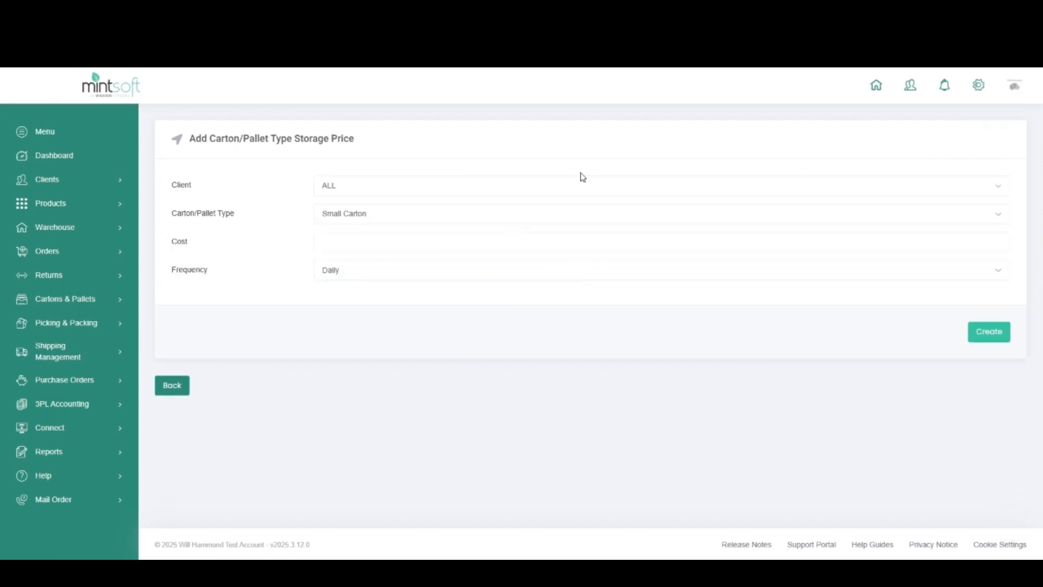
click(351, 188)
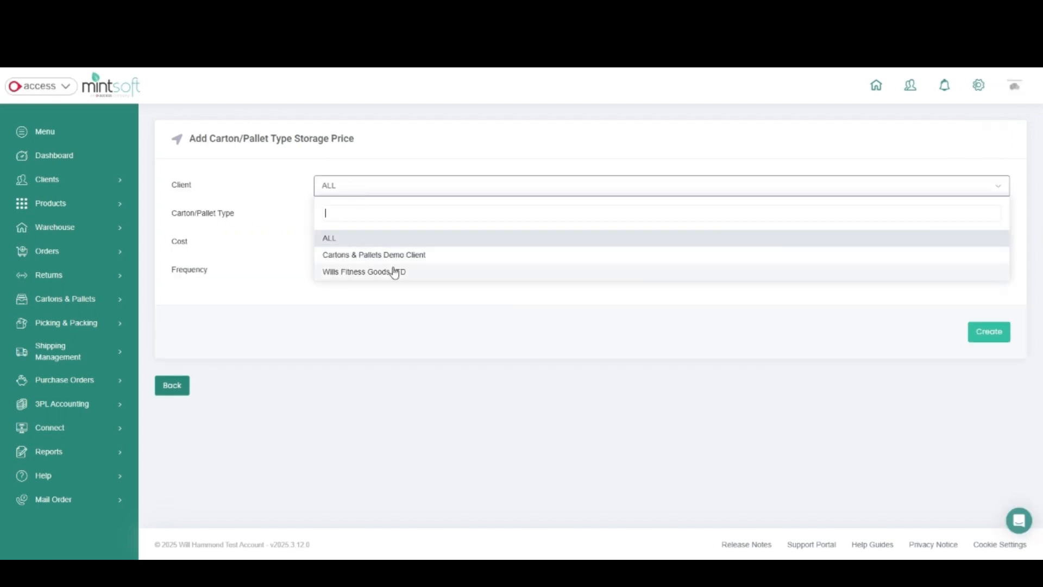
click(442, 259)
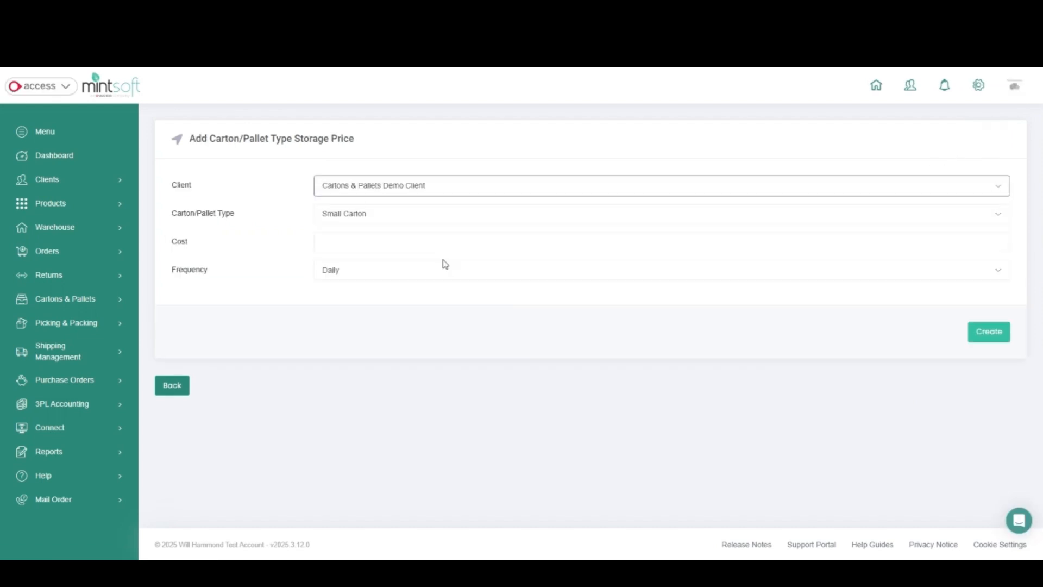
click(379, 221)
click(361, 333)
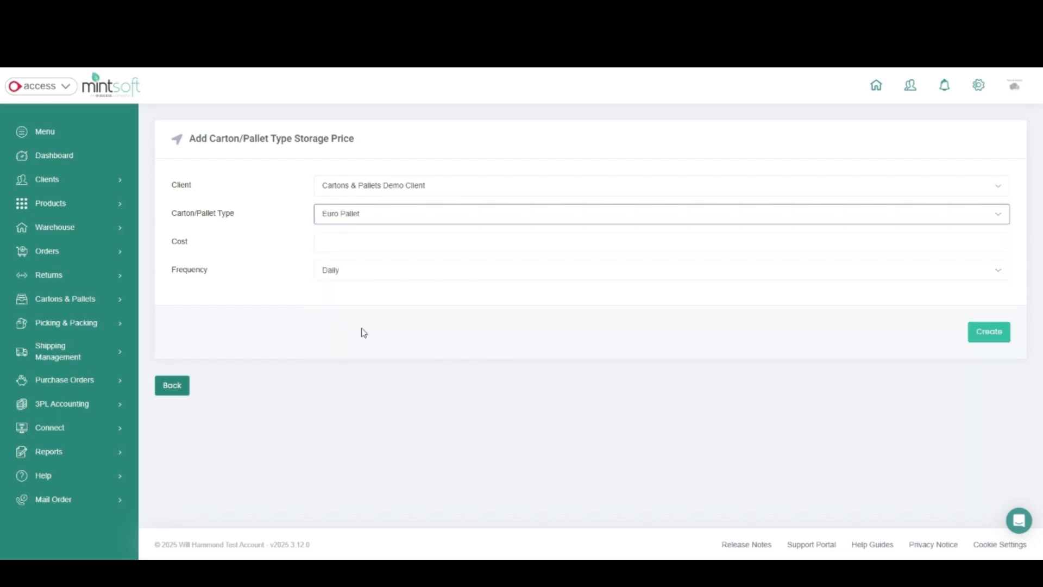
click(356, 247)
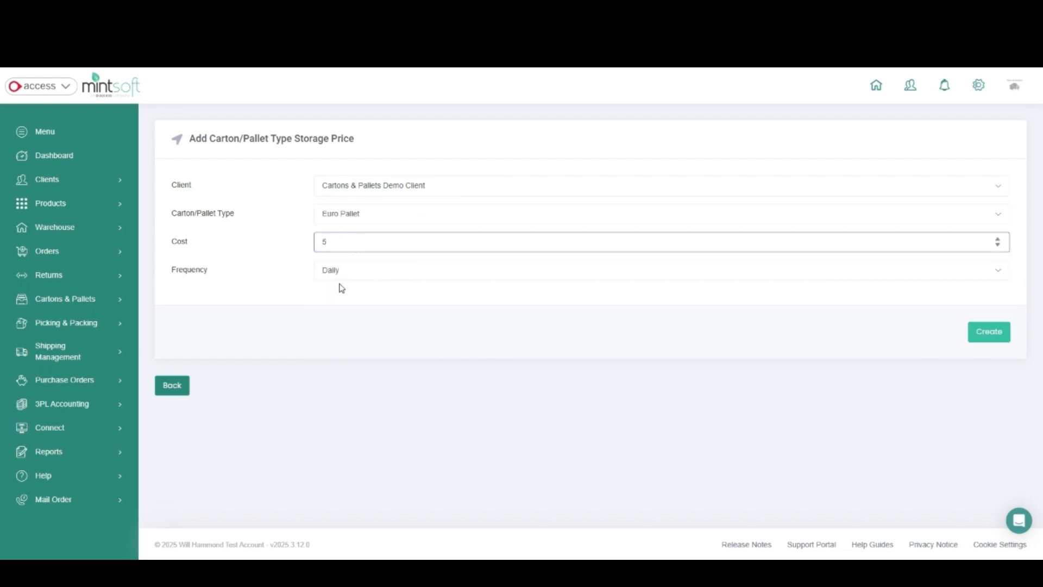
drag(349, 243, 279, 248)
text(10)
click(348, 275)
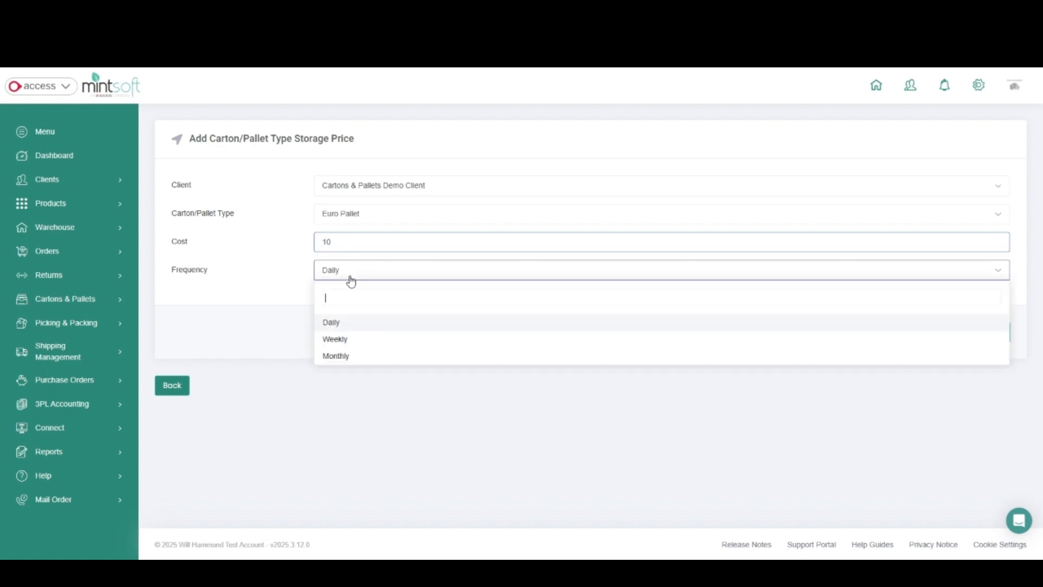
click(335, 339)
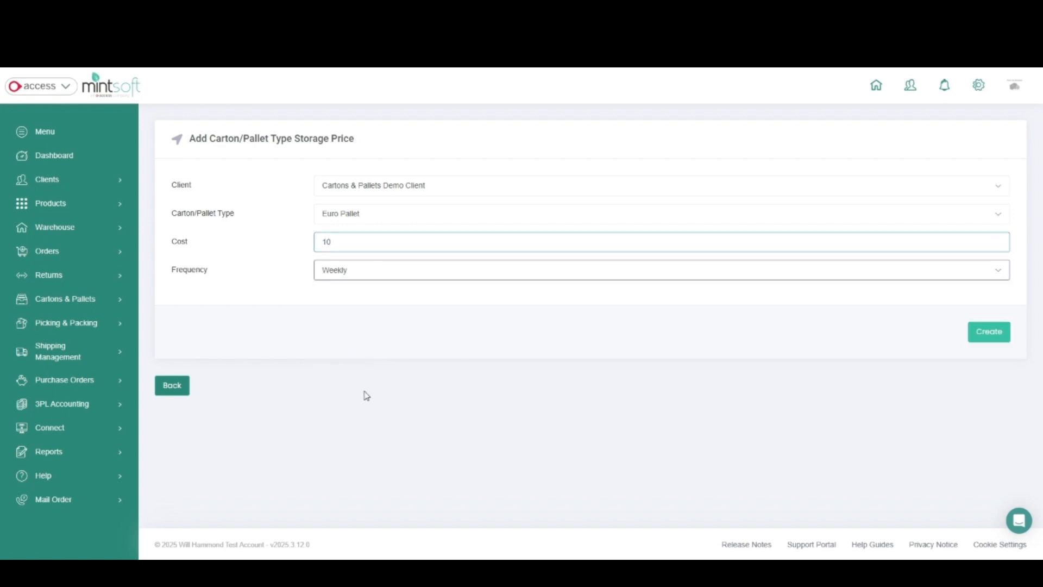
click(981, 333)
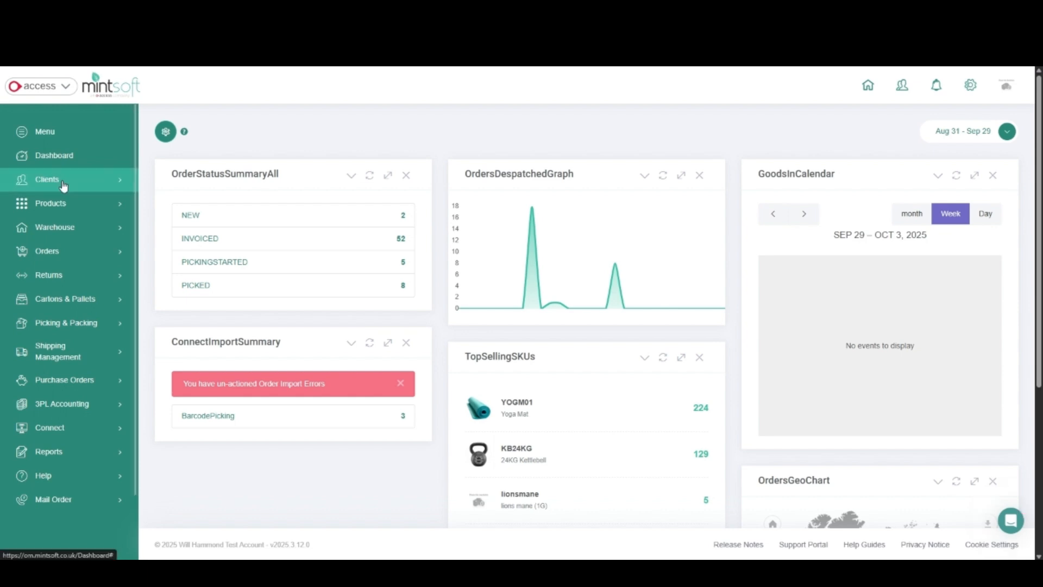
- Open the Carton/Pallet Type Picking Costs list from the 3PL Accounting overview
click(69, 413)
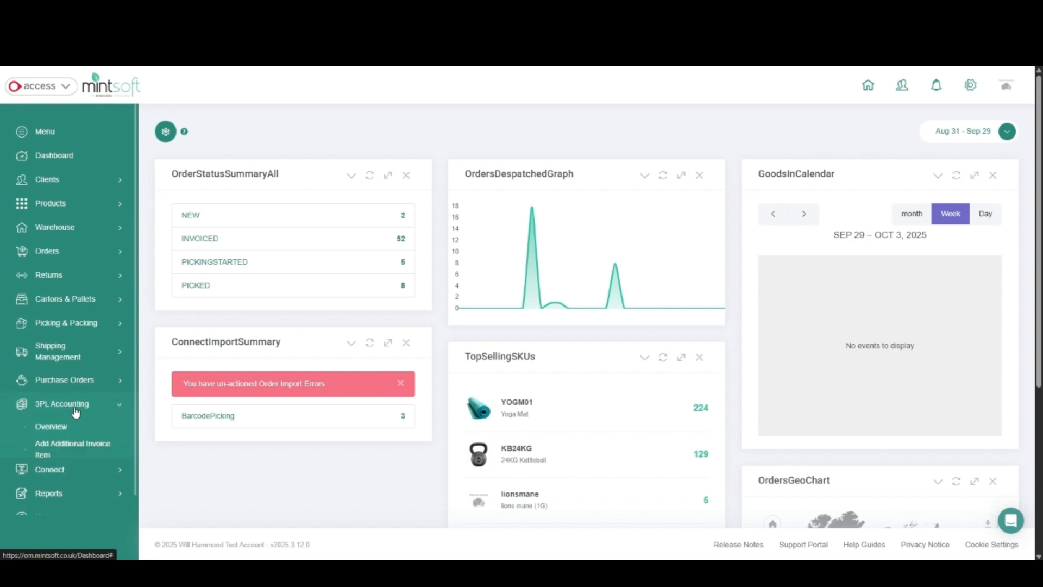
click(74, 428)
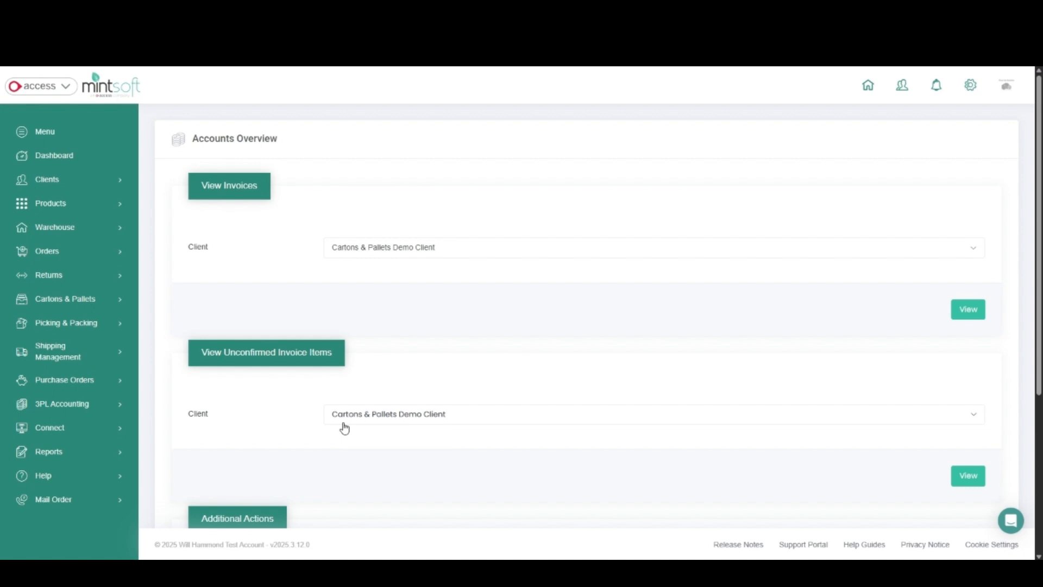
scroll(342, 427, down, 5)
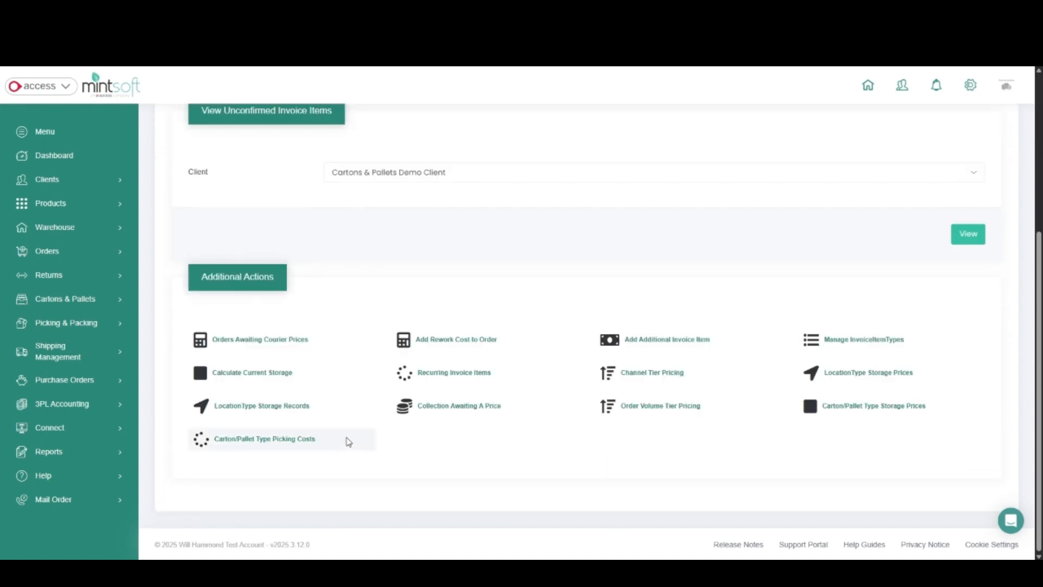
drag(347, 440, 198, 438)
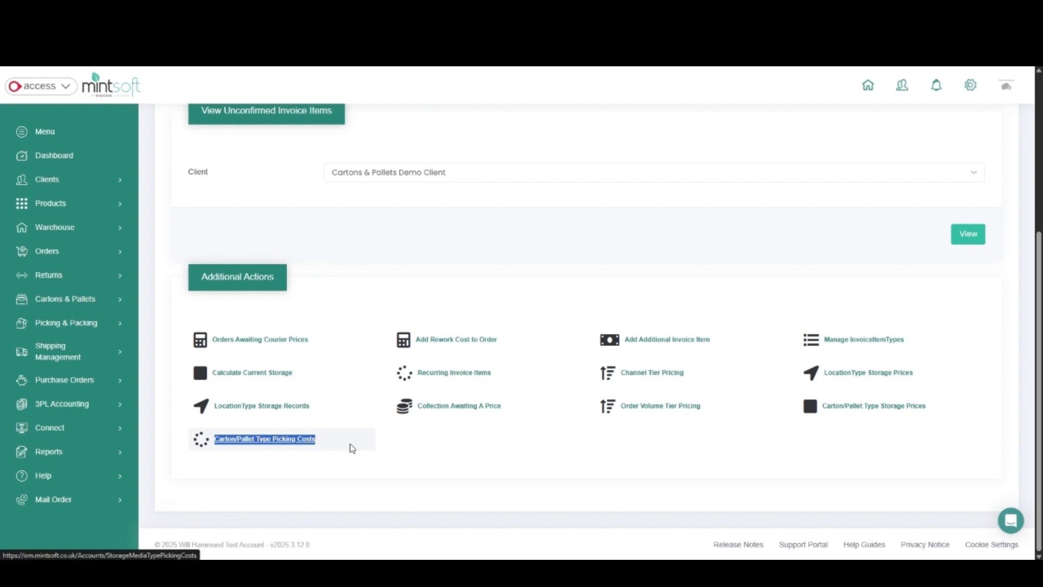
click(305, 438)
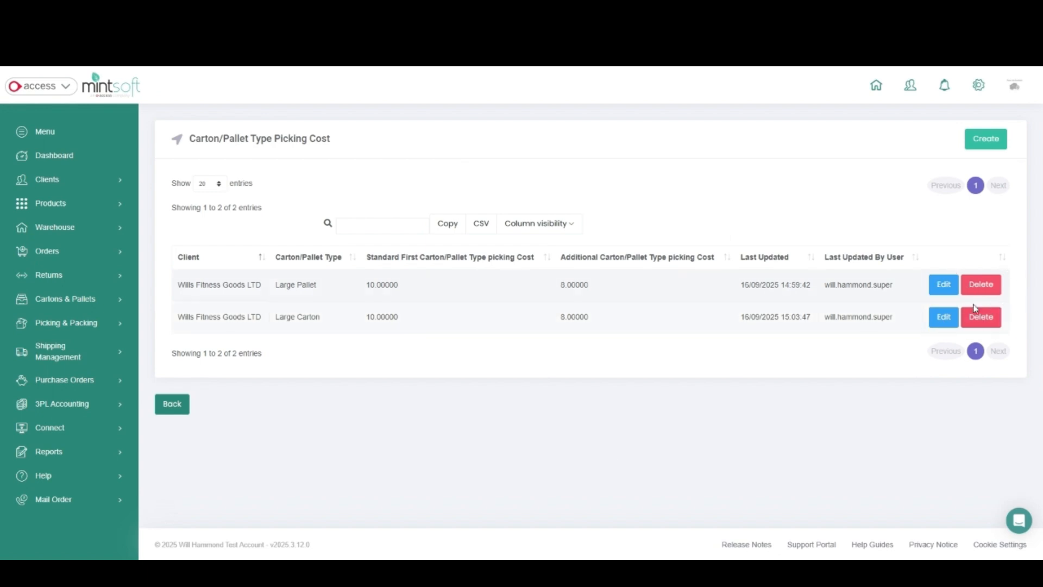
- Create a Euro Pallet picking cost for Cartons & Pallets Demo Client, with standard first cost 10 and additional cost 8
click(998, 154)
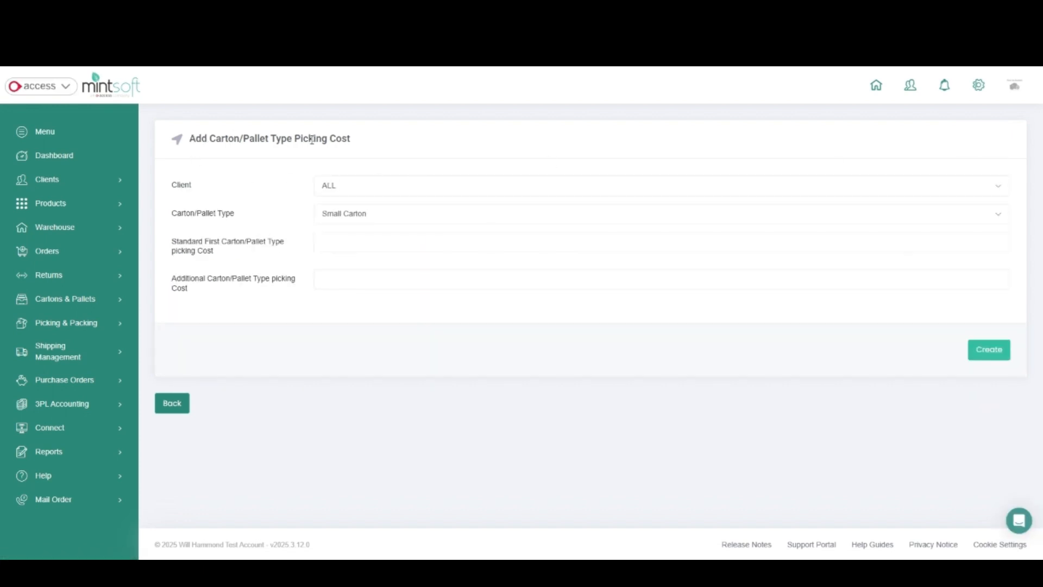
click(340, 190)
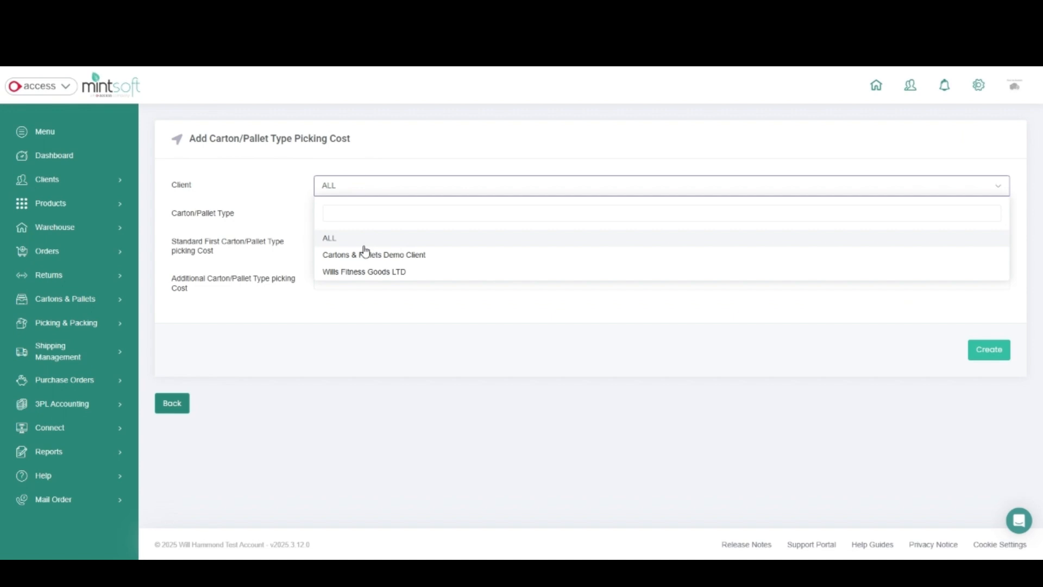
click(362, 251)
click(349, 218)
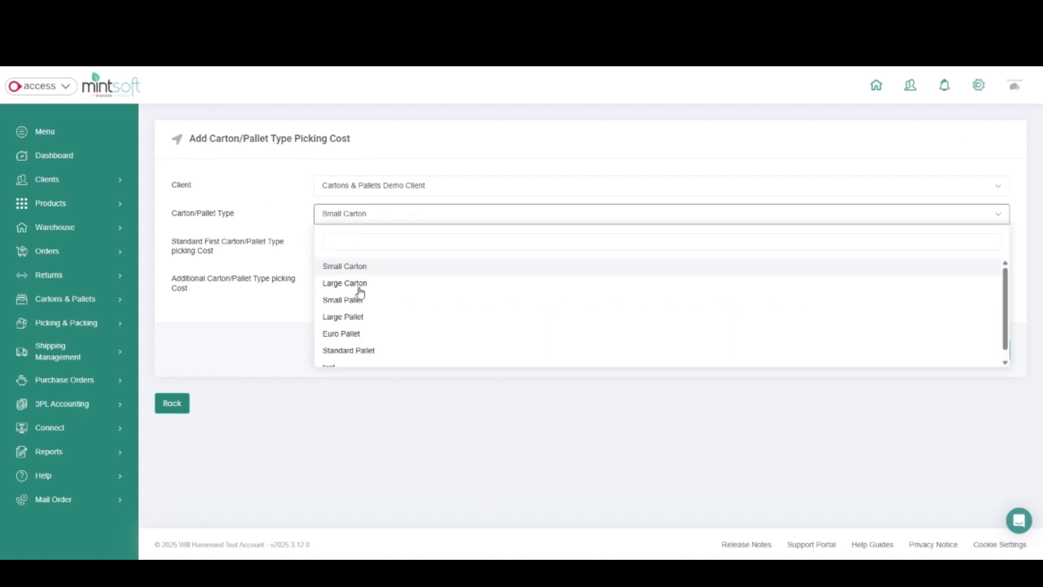
click(358, 333)
drag(224, 253, 172, 240)
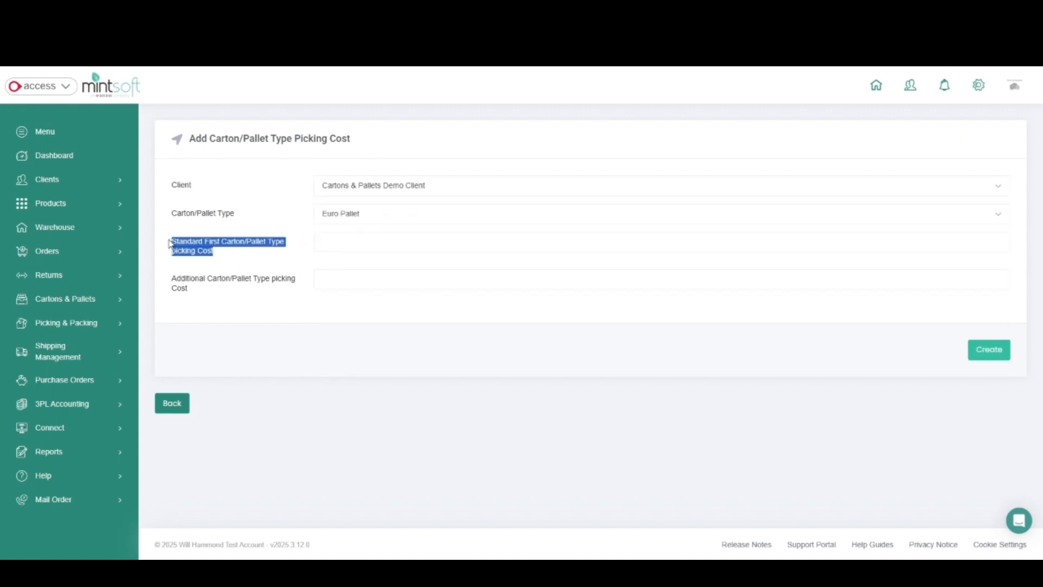
click(346, 247)
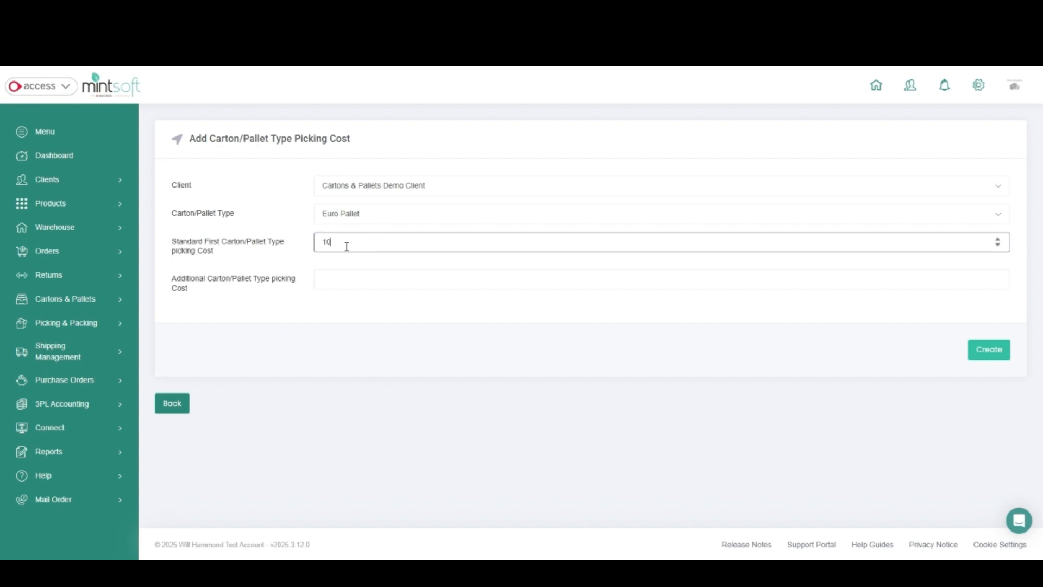
drag(171, 280, 250, 286)
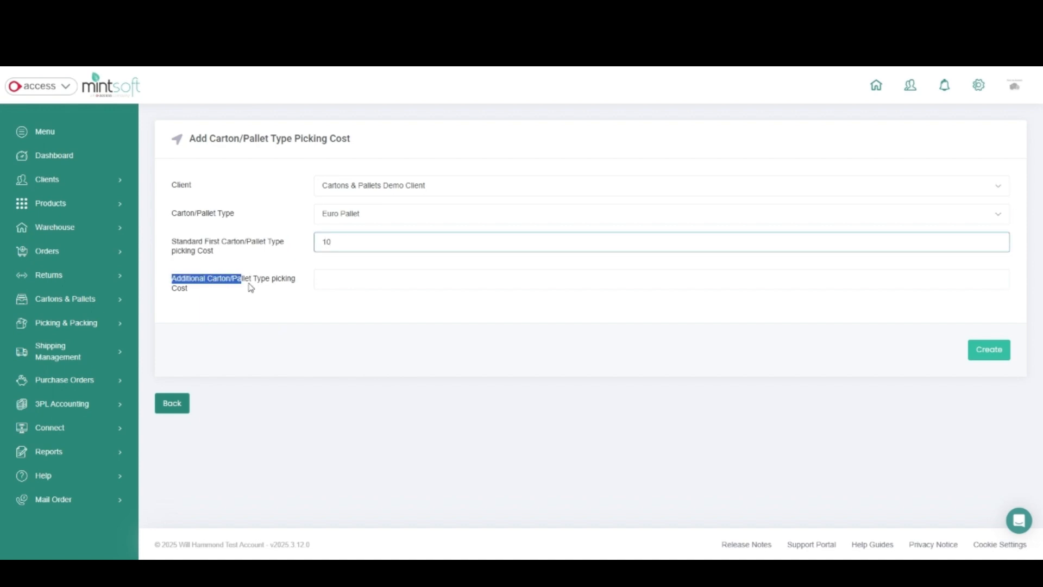
click(356, 278)
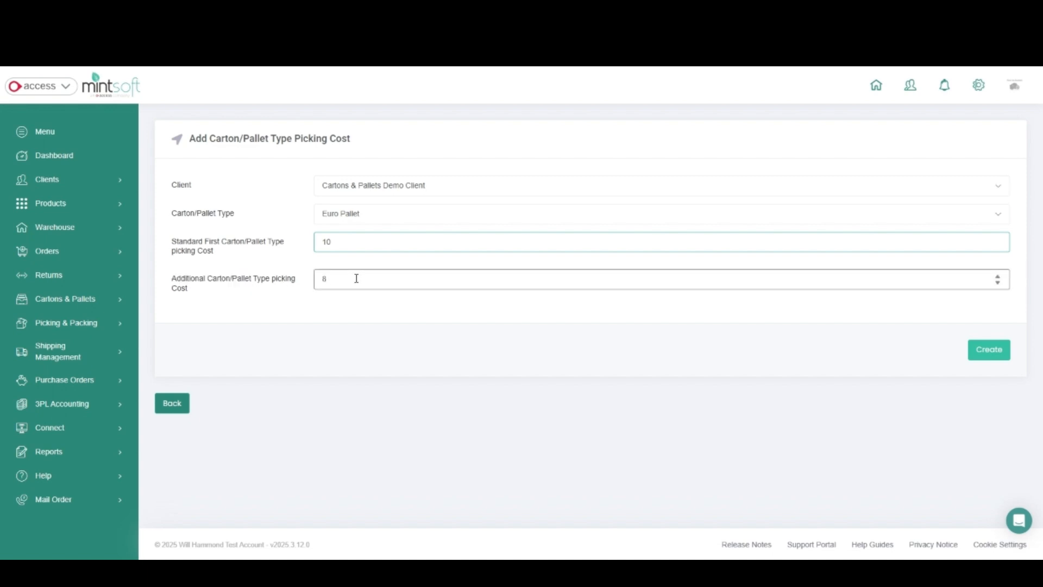
click(981, 352)
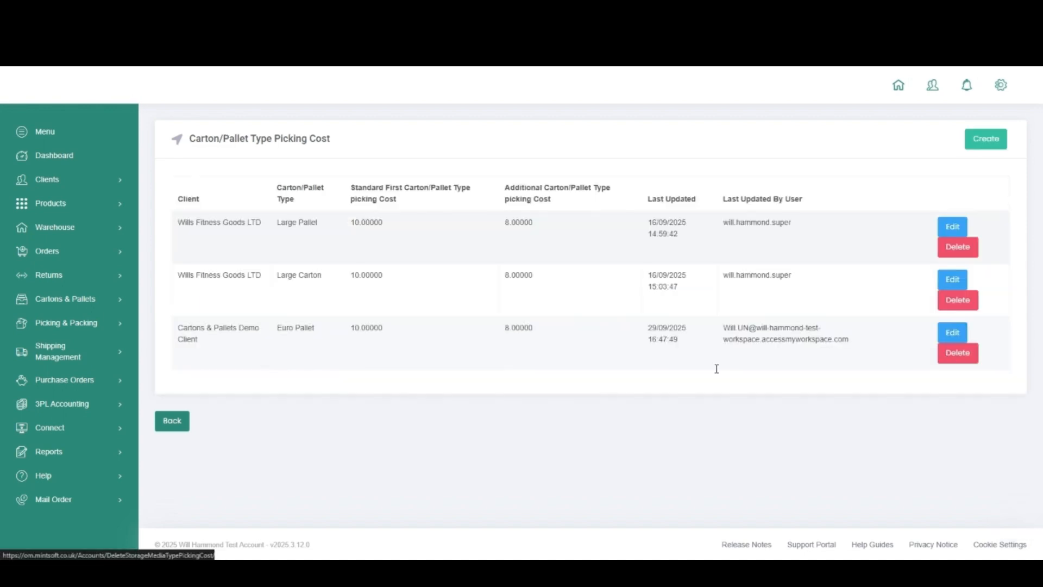